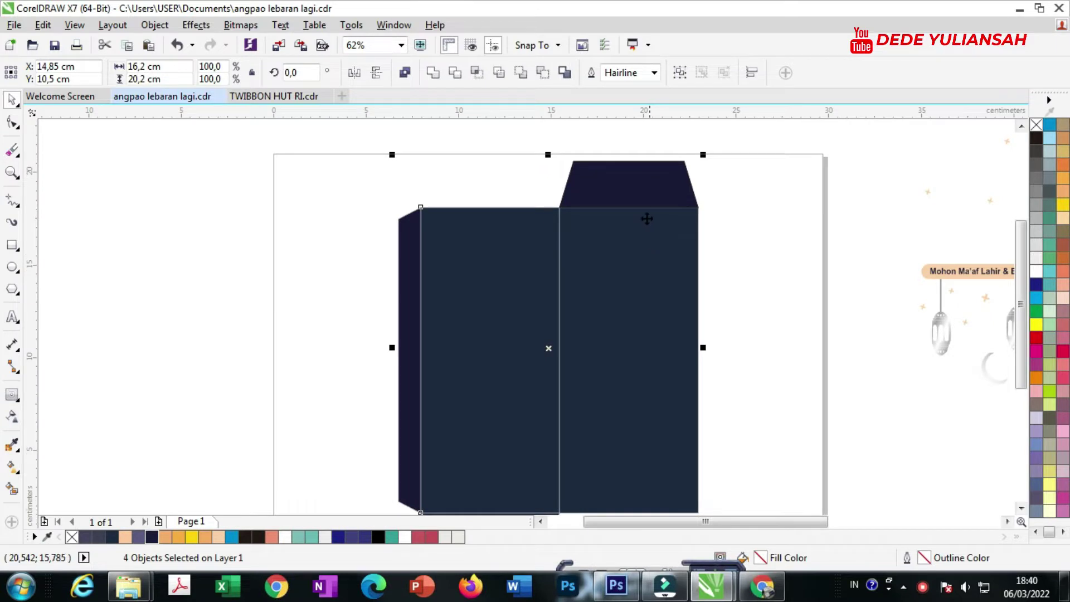
Remove the outlines from the four selected envelope shapes by setting their outline width to None.
left_click(655, 73)
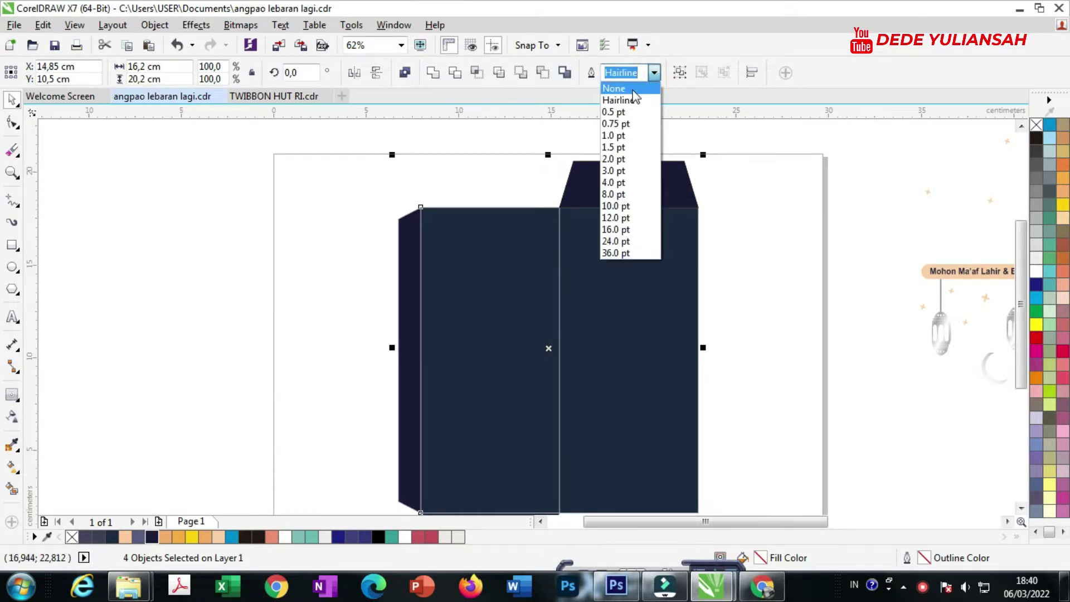
left_click(619, 89)
scroll(567, 153, "down", 1)
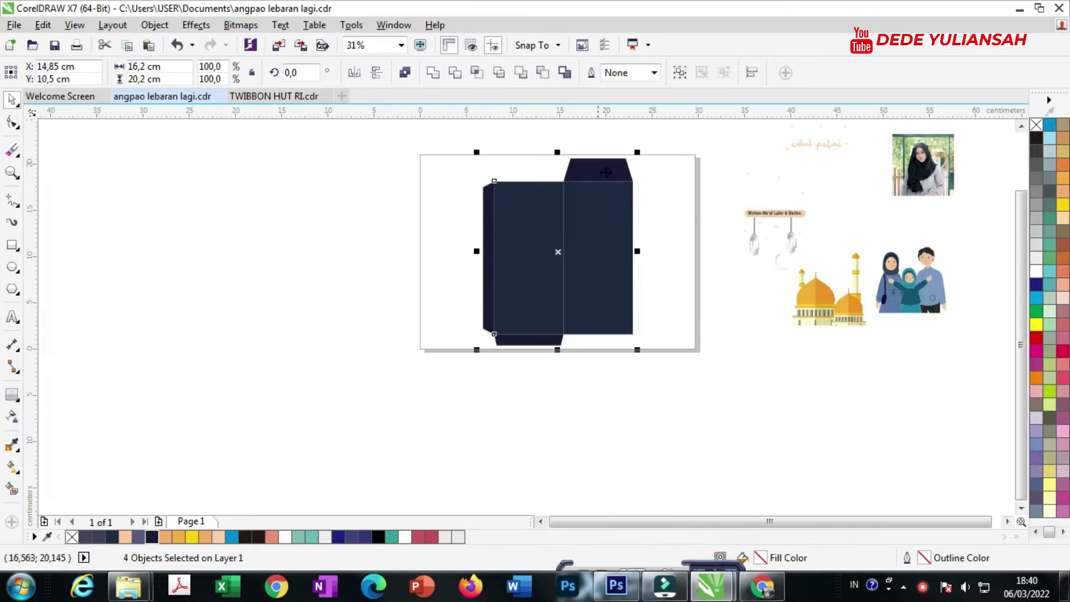
left_click(16, 175)
left_click_drag(407, 150, 722, 354)
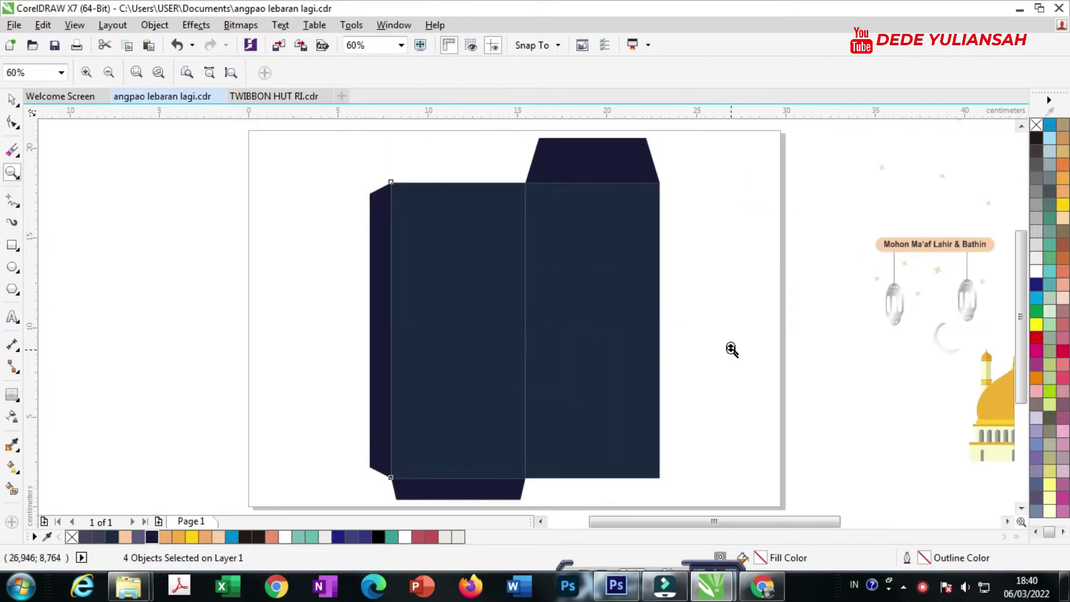
left_click(13, 99)
left_click(87, 198)
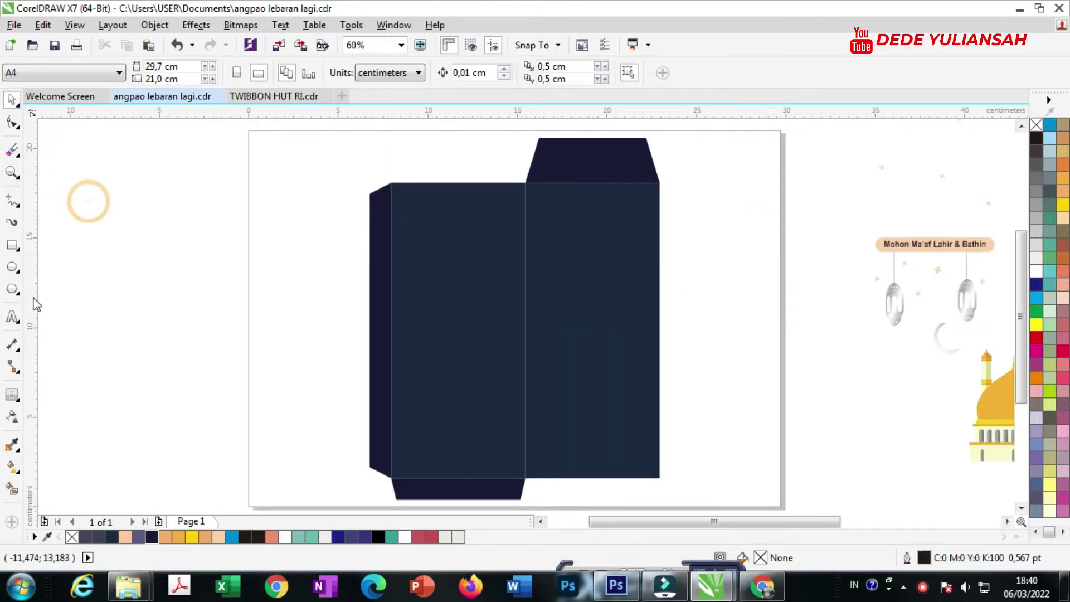
Add the two-line artistic text "Selamat / Idul Fitri" on the page beside the envelope.
left_click(12, 316)
left_click(301, 267)
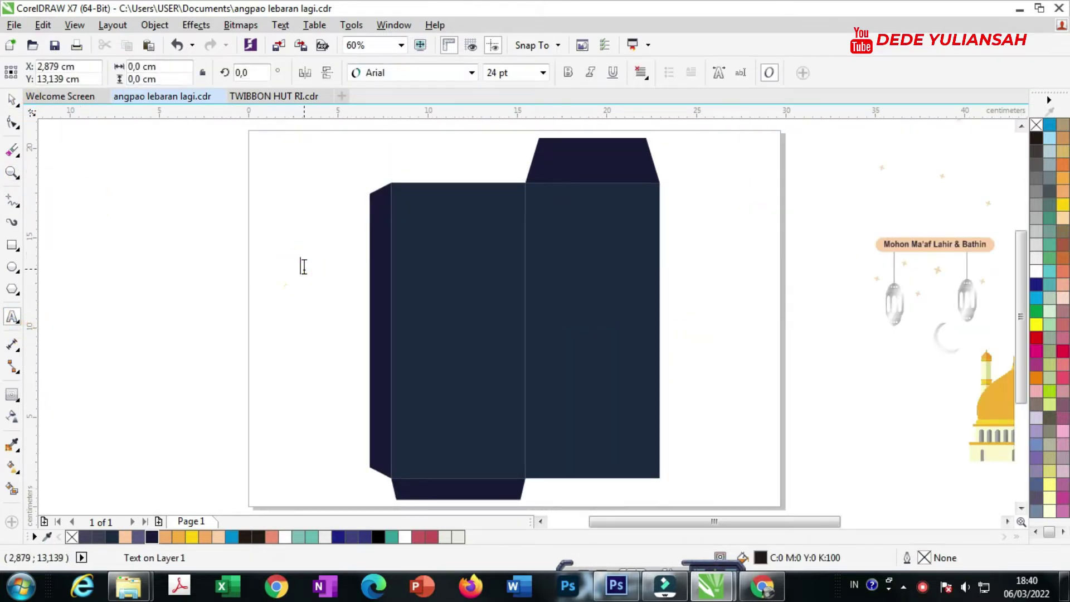
type("S")
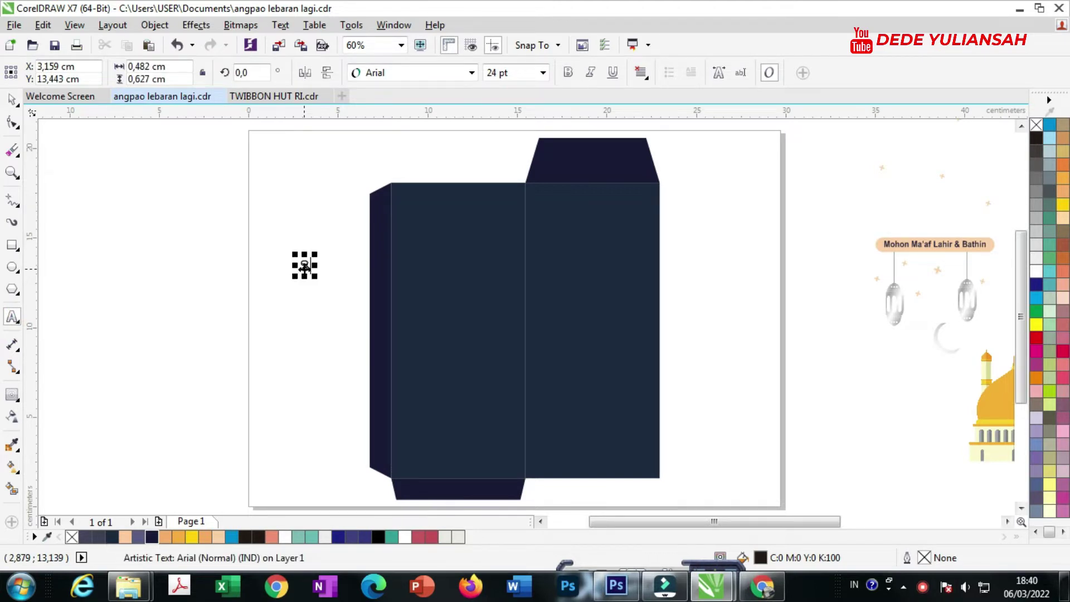
key("Caps_Lock")
type("elamat")
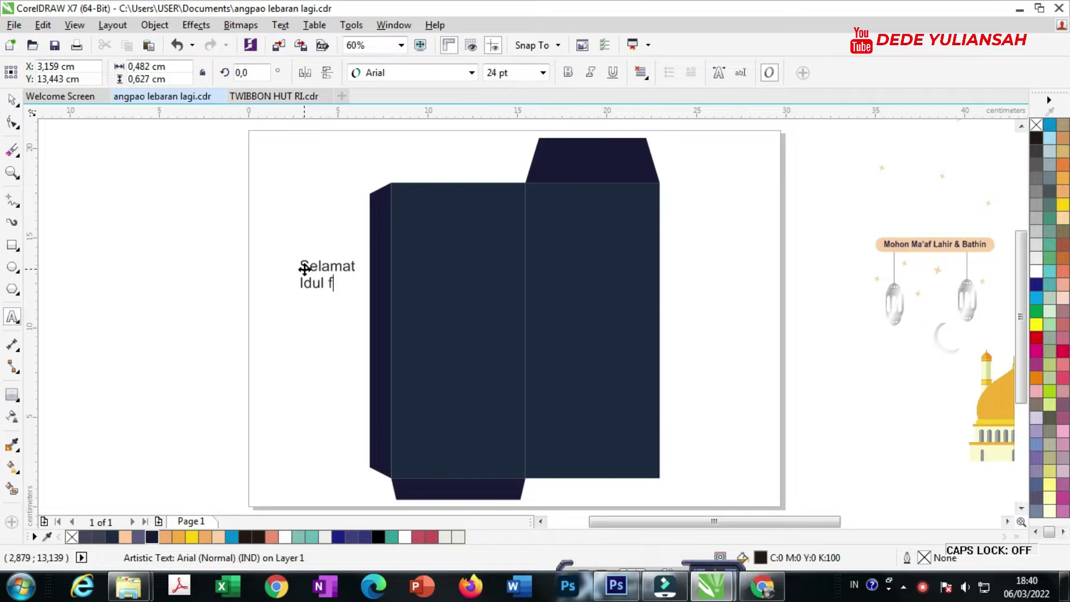
key("BackSpace")
key("BackSpace")
key("BackSpace")
key("BackSpace")
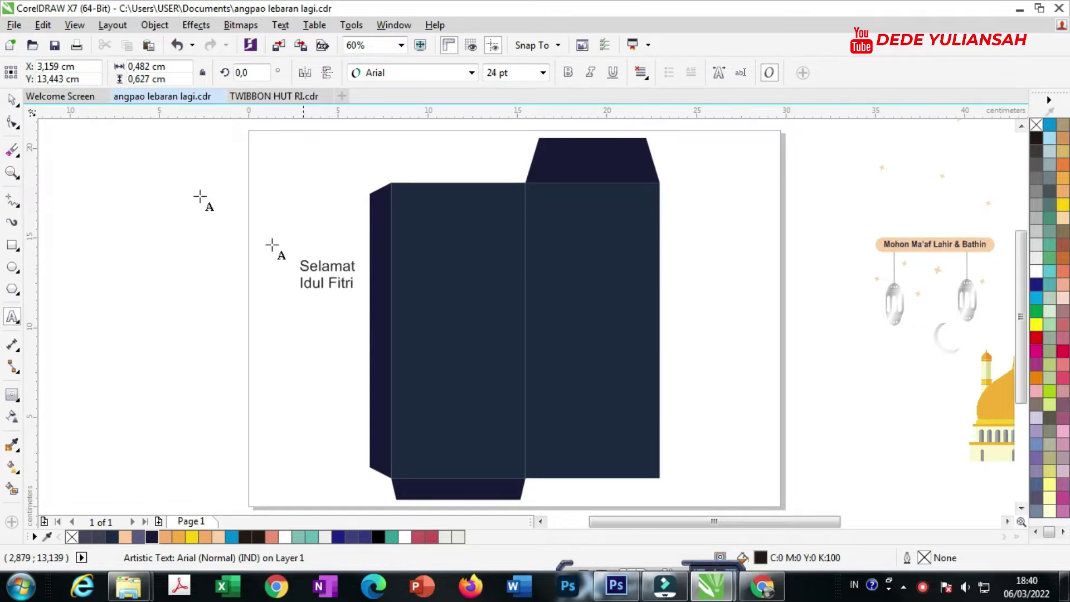
Move the greeting text onto the upper part of the envelope's left main panel and colour it white.
left_click(11, 99)
left_click_drag(326, 271, 471, 221)
left_click(1035, 273)
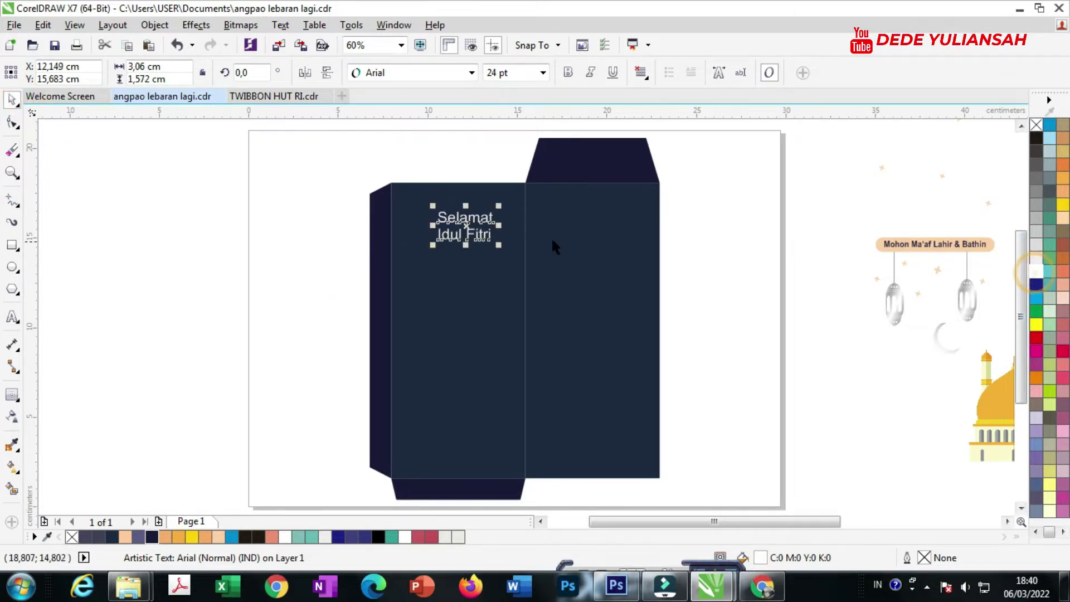
Change the greeting text's font to Andalusia.
scroll(480, 216, "up", 2)
left_click(472, 72)
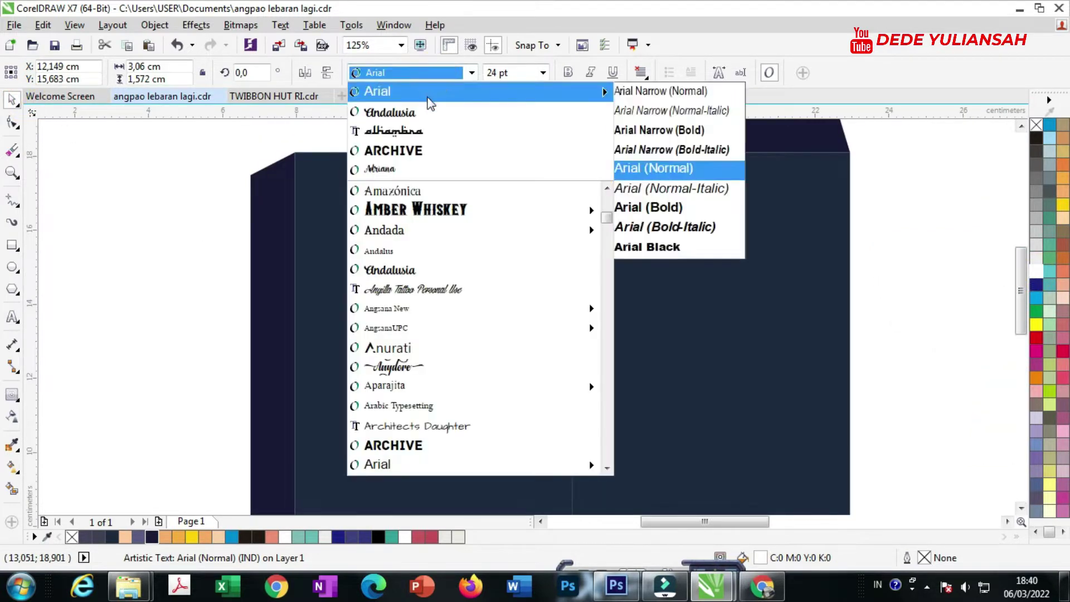
left_click(422, 114)
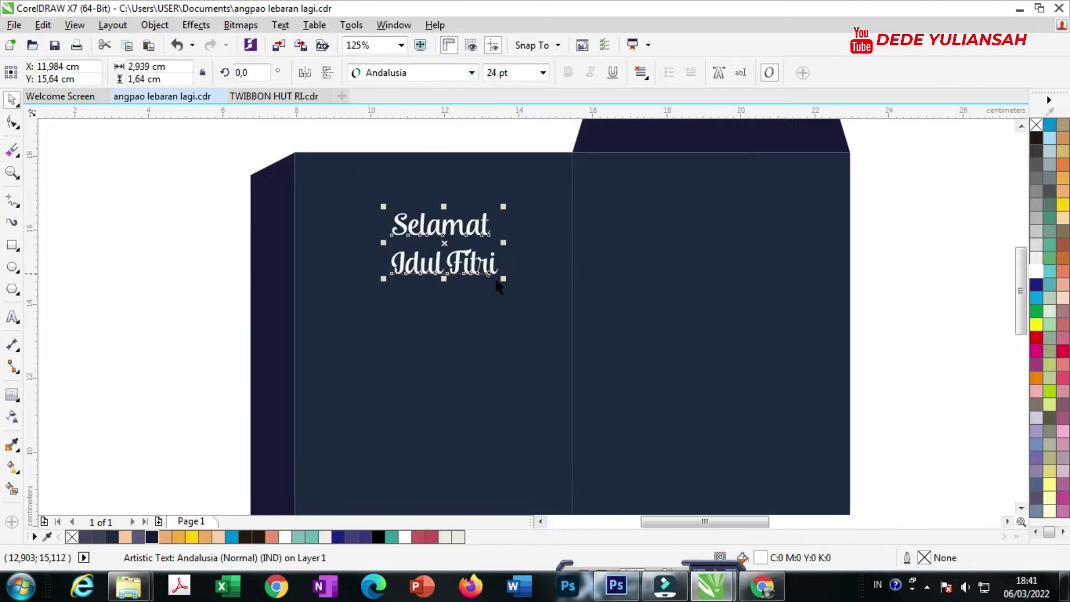
Enlarge the greeting text to about 39.2 pt and centre it across the upper part of the panel.
left_click_drag(504, 279, 554, 322)
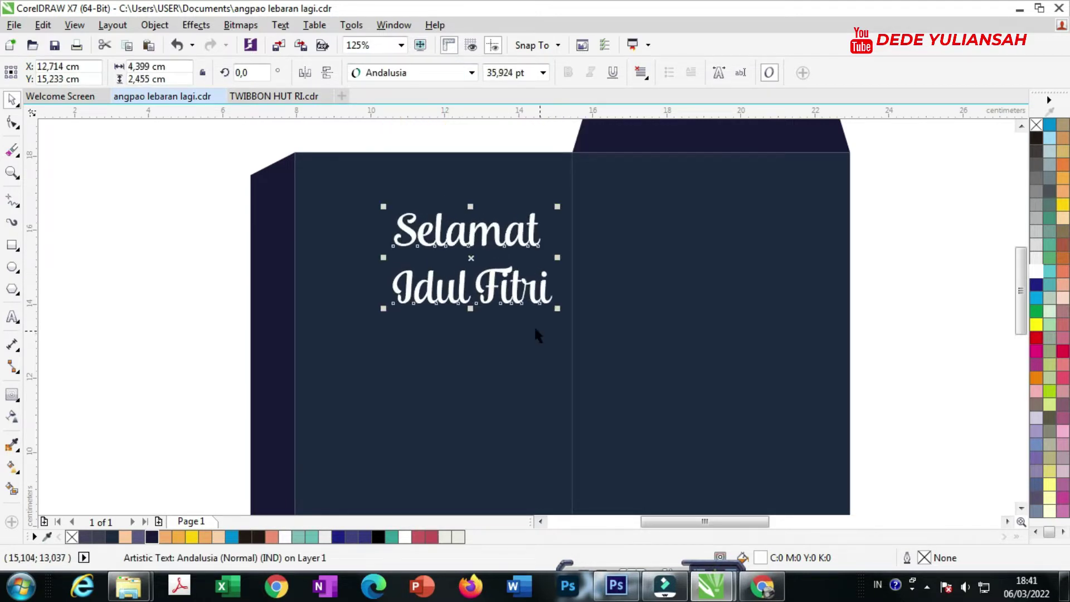
left_click_drag(383, 309, 369, 318)
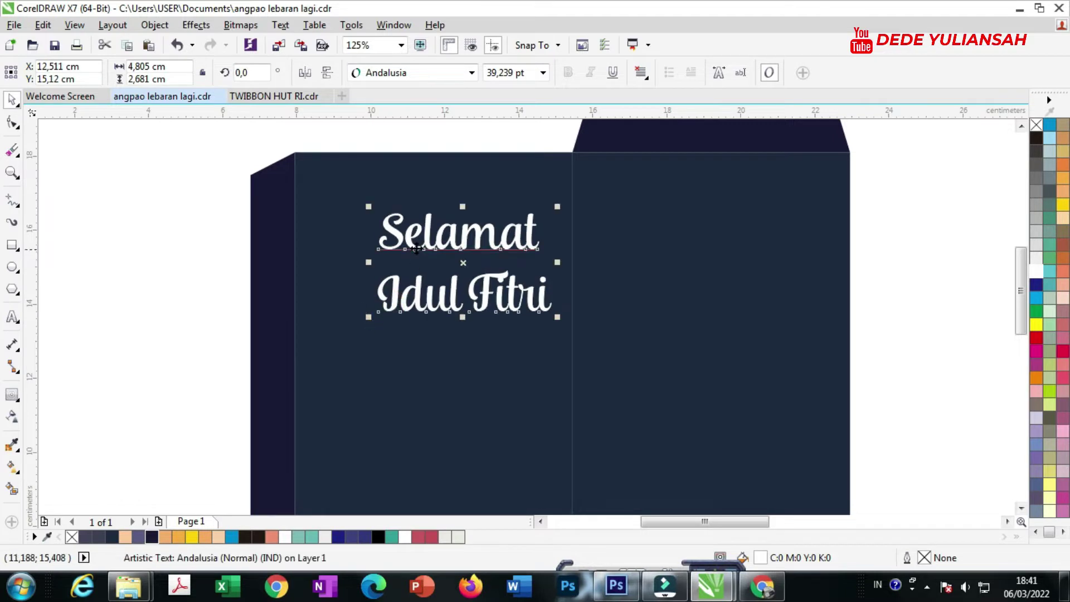
left_click_drag(423, 233, 406, 223)
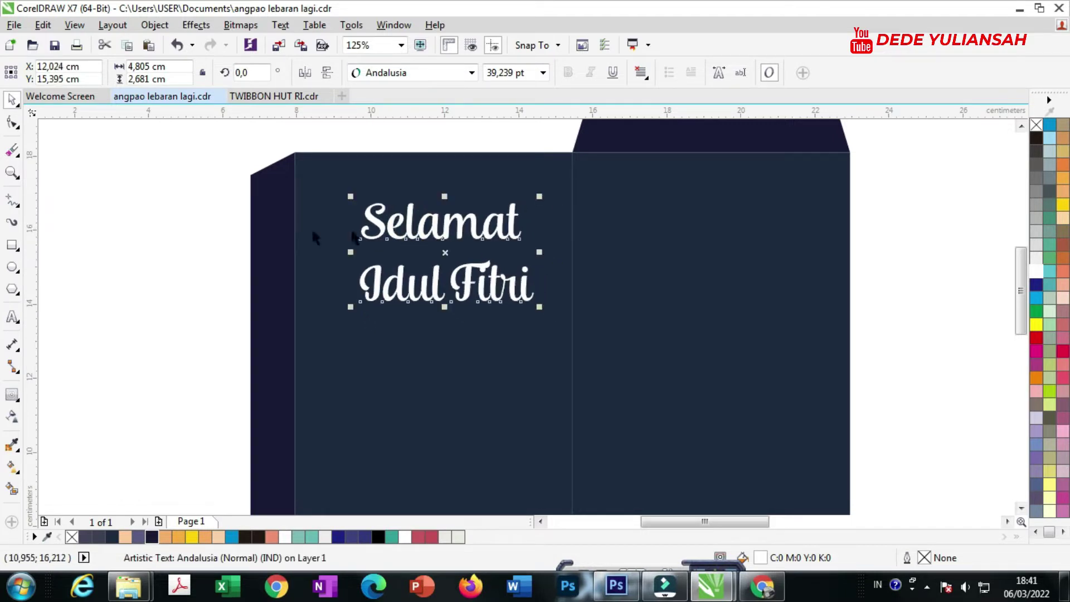
left_click(189, 242)
Replace the final "t" of "Selamat" with its Stylistic Set 10 alternate.
double_click(507, 234)
left_click_drag(507, 234, 521, 237)
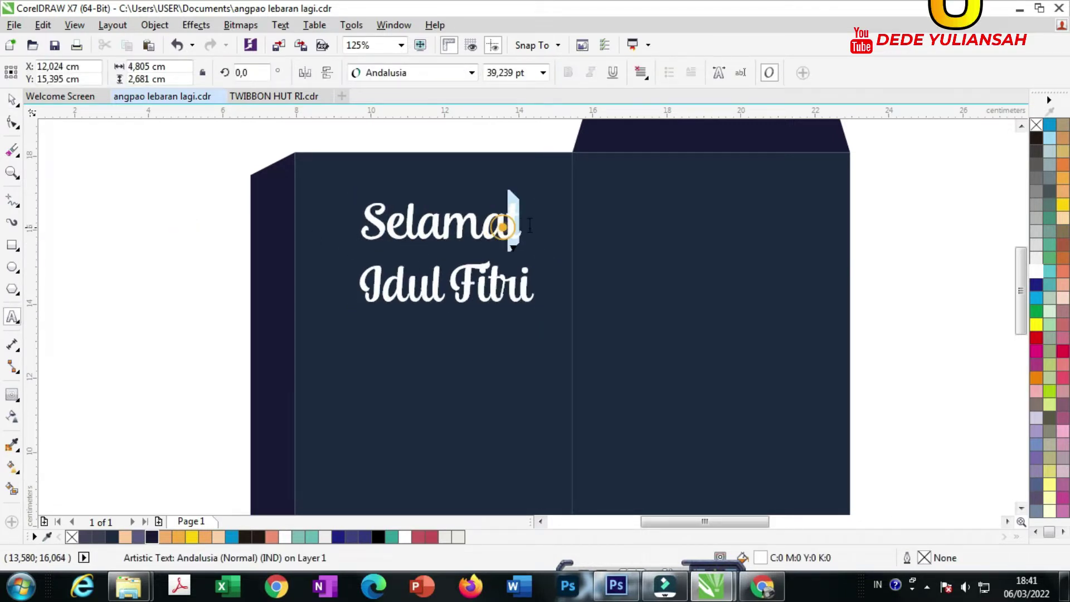
scroll(520, 241, "up", 4)
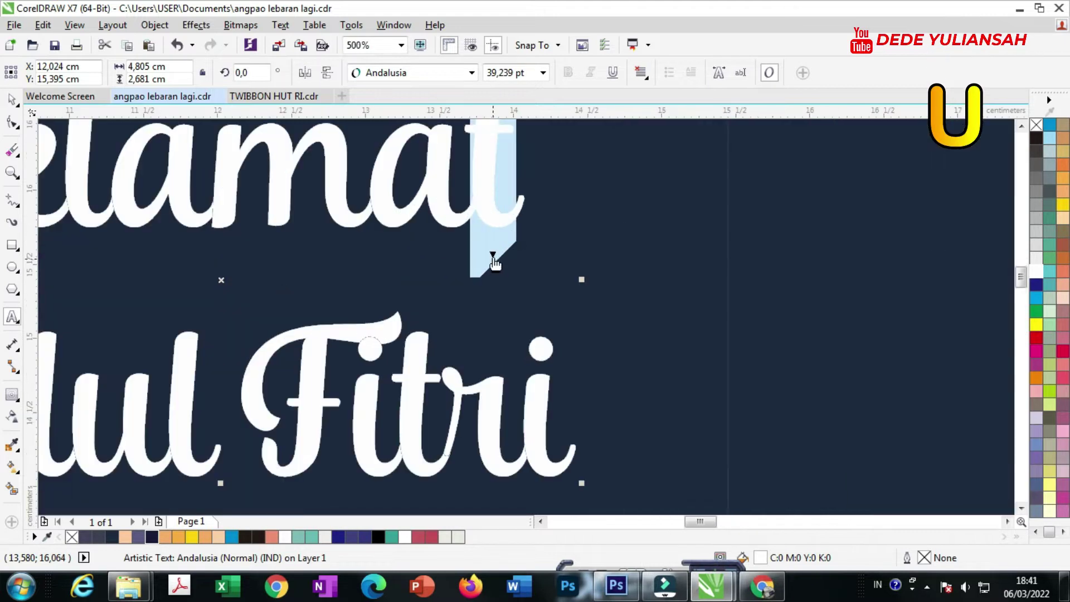
left_click(493, 257)
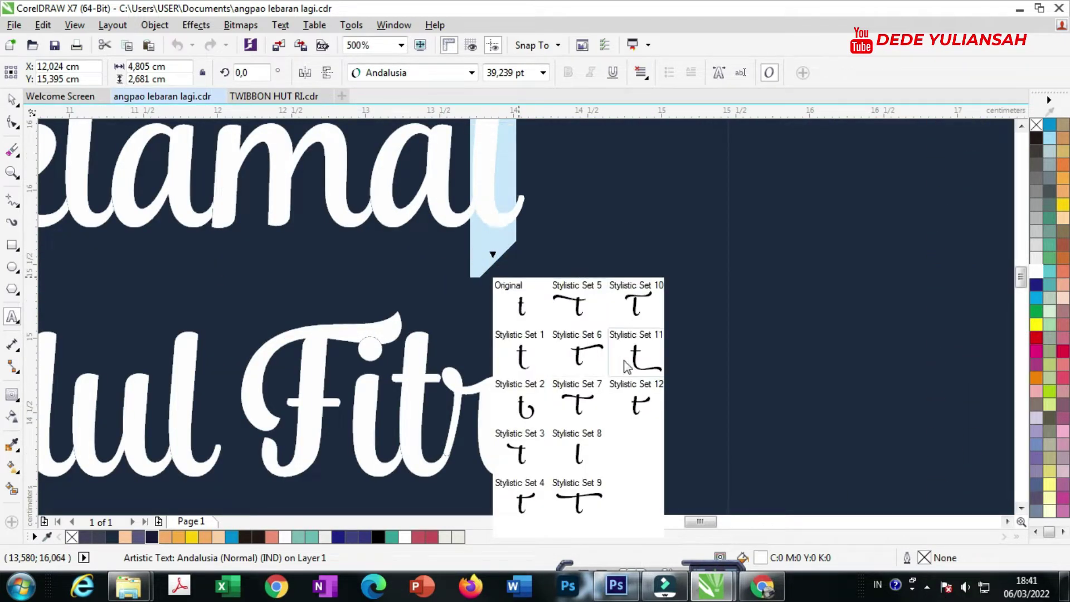
left_click(635, 309)
scroll(635, 312, "down", 2)
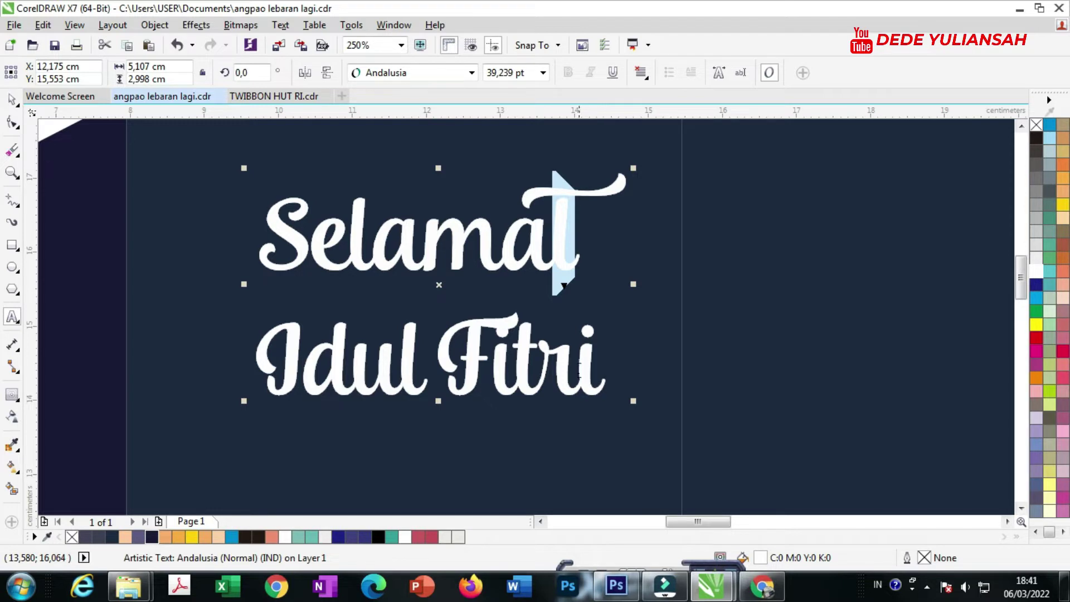
Replace the final "i" of "Fitri" with its Stylistic Set 7 swash alternate.
left_click_drag(579, 369, 598, 372)
scroll(578, 396, "up", 4)
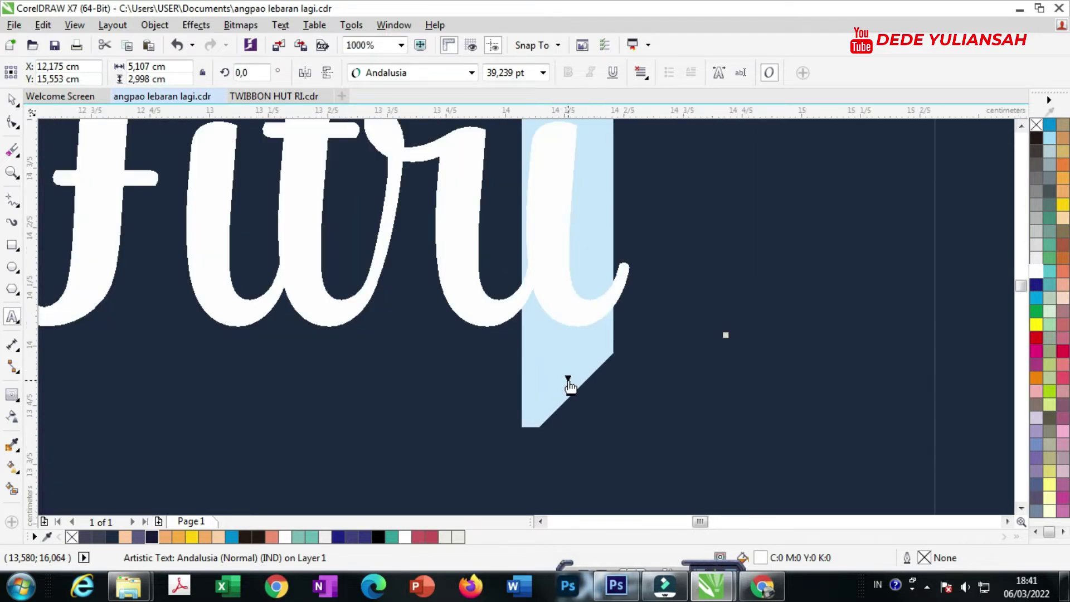
left_click(568, 381)
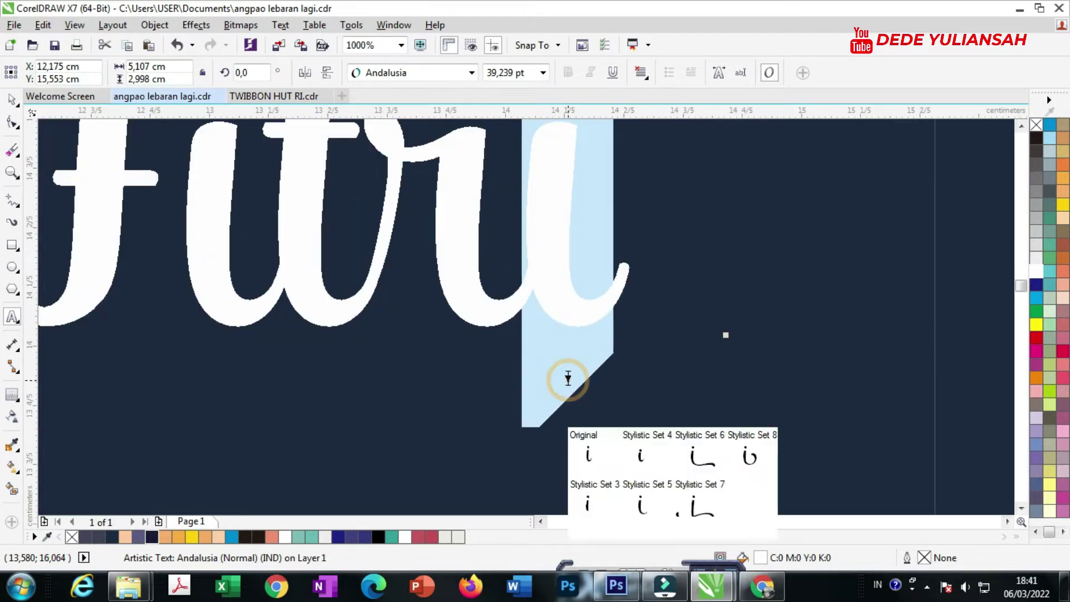
scroll(624, 373, "down", 4)
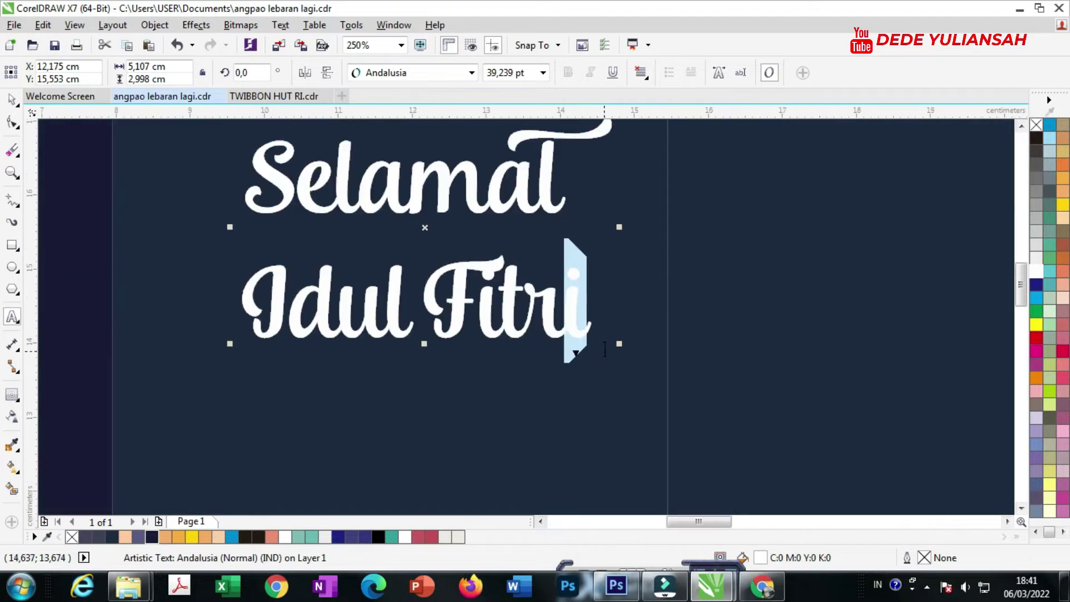
left_click(575, 357)
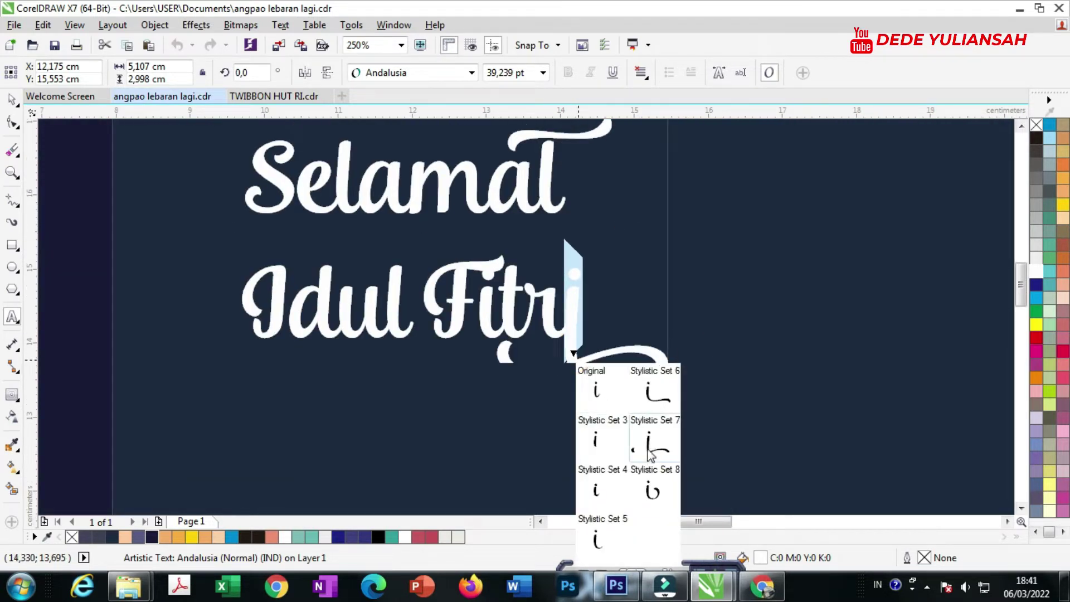
left_click(656, 429)
scroll(586, 365, "down", 4)
scroll(586, 365, "up", 6)
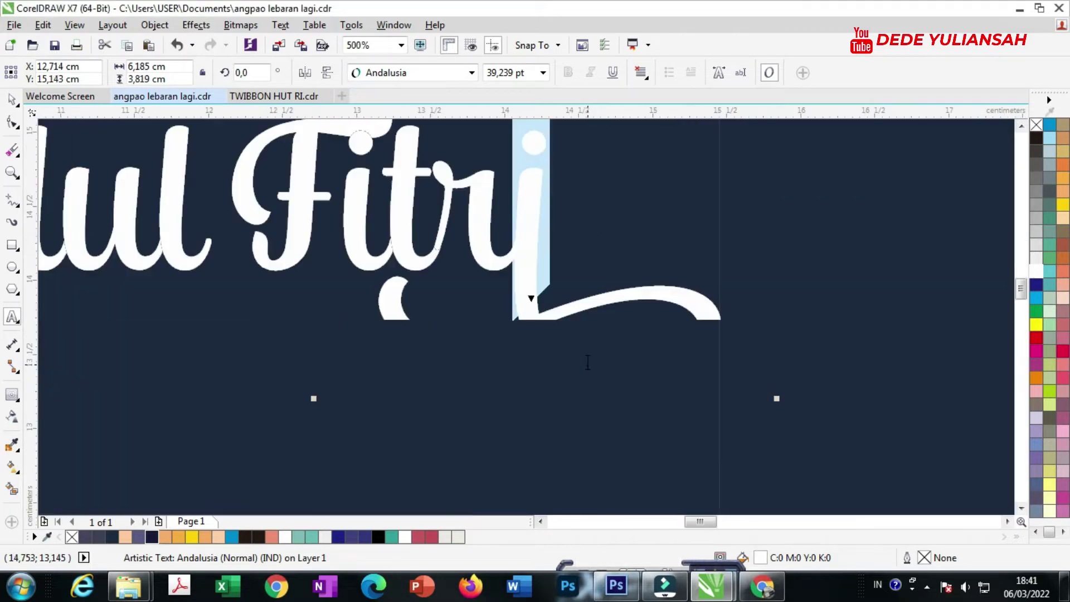
scroll(585, 366, "down", 3)
left_click(12, 102)
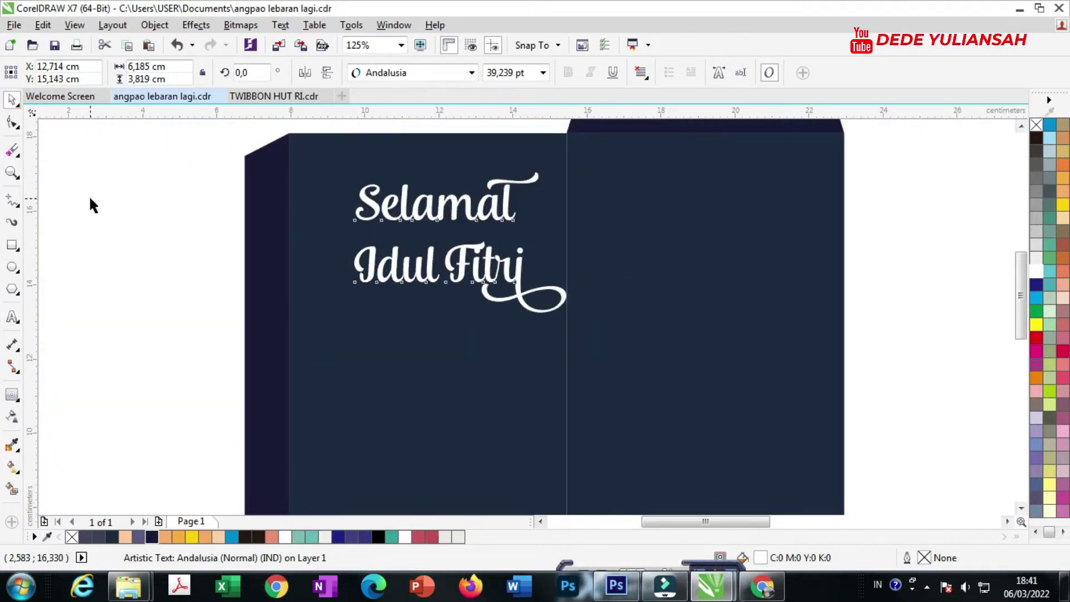
left_click(89, 201)
Tighten the line spacing between "Selamat" and "Idul Fitri" with the Shape tool.
scroll(483, 262, "down", 1)
scroll(483, 262, "up", 1)
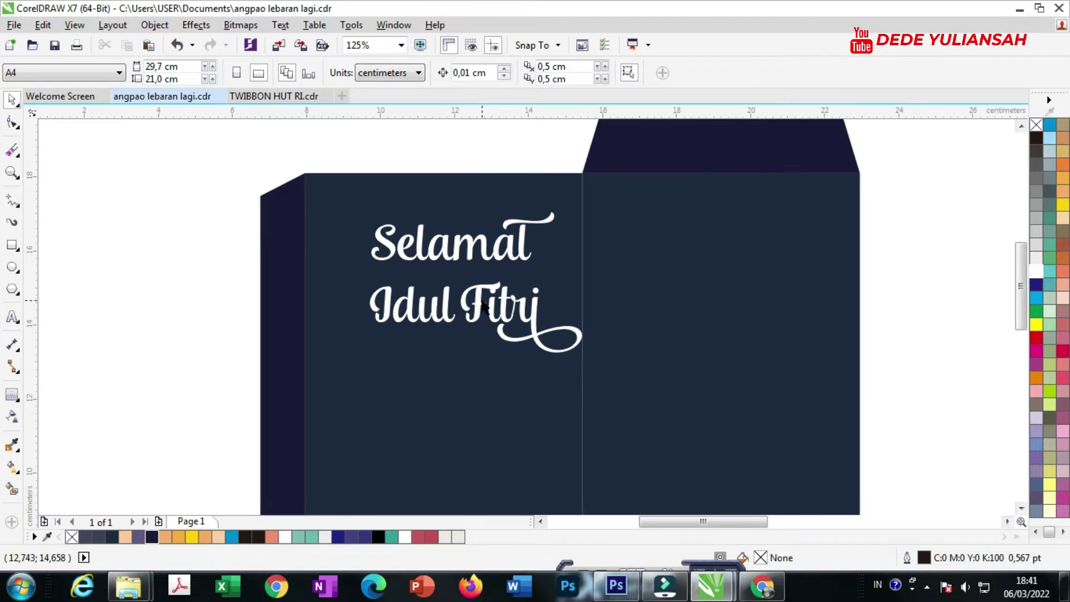
left_click(483, 305)
left_click(12, 124)
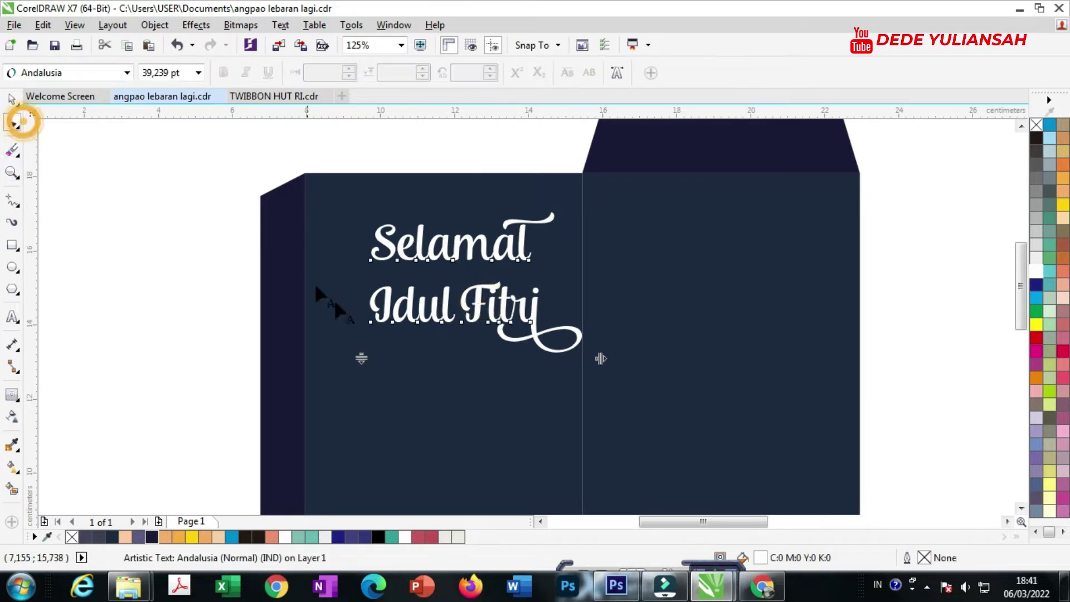
left_click_drag(359, 358, 351, 318)
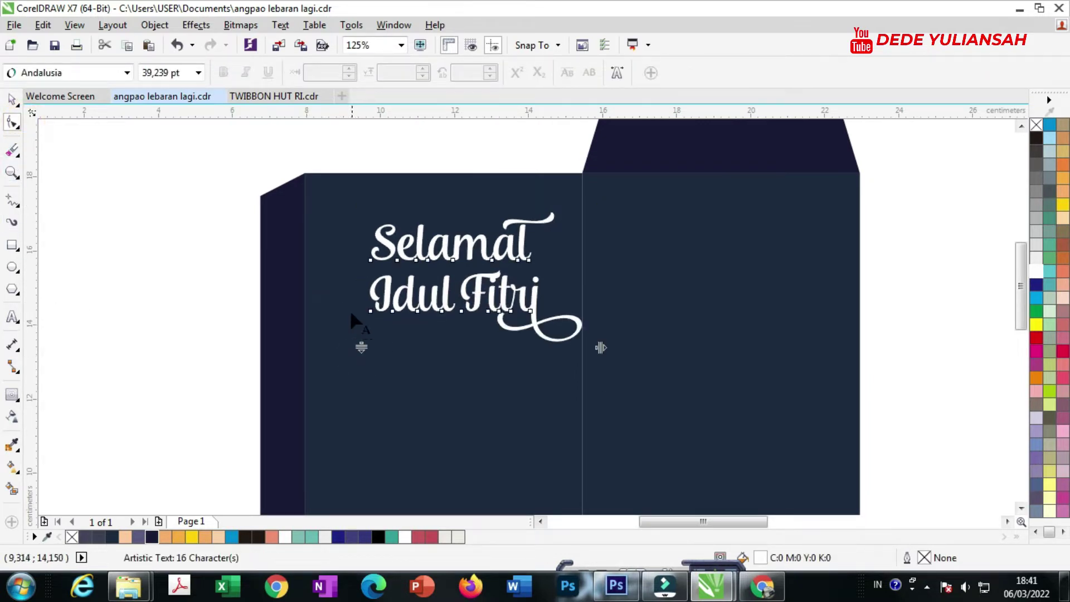
Shift the greeting text about 0.6 cm to the left so it clears the fold line.
left_click(10, 102)
scroll(467, 251, "up", 3)
left_click_drag(471, 238, 429, 238)
scroll(498, 210, "down", 3)
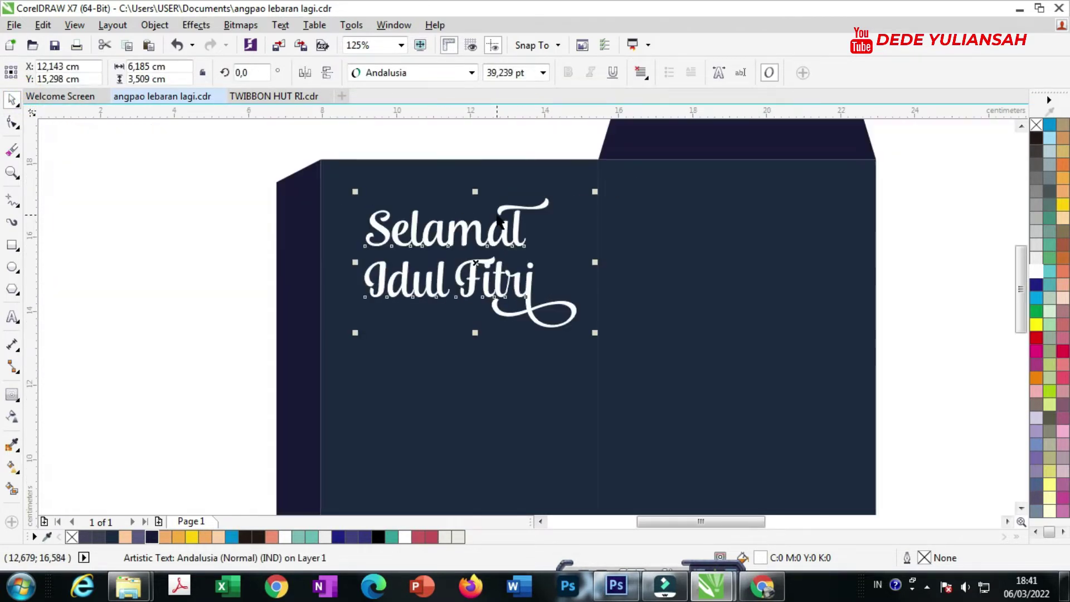
Draw a horizontal rectangle about 5.95 × 0.66 cm just below the greeting text.
left_click(182, 259)
left_click(12, 245)
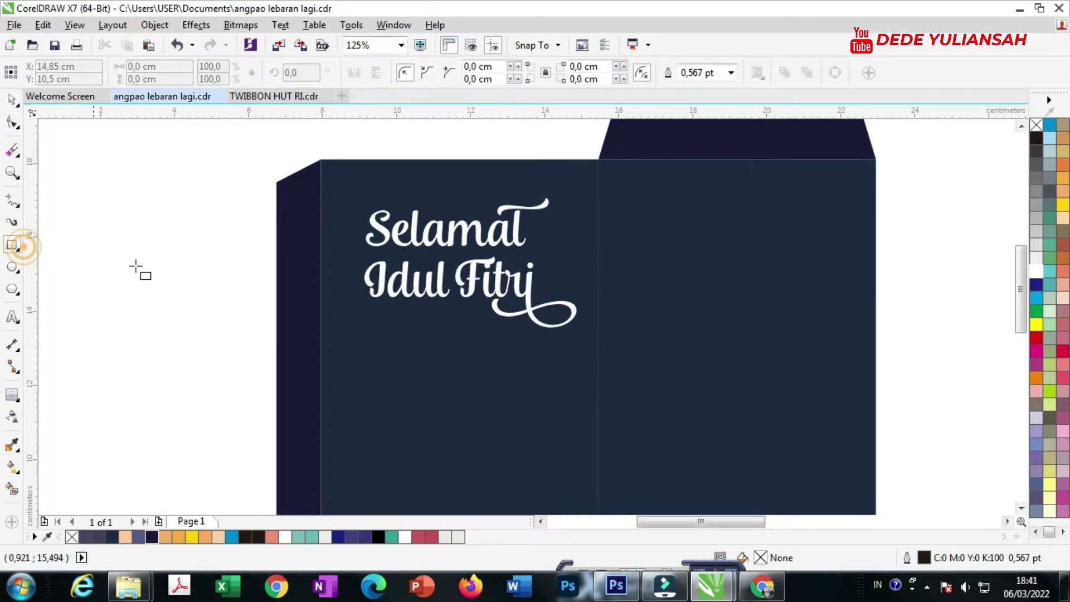
scroll(427, 295, "up", 3)
scroll(424, 303, "down", 3)
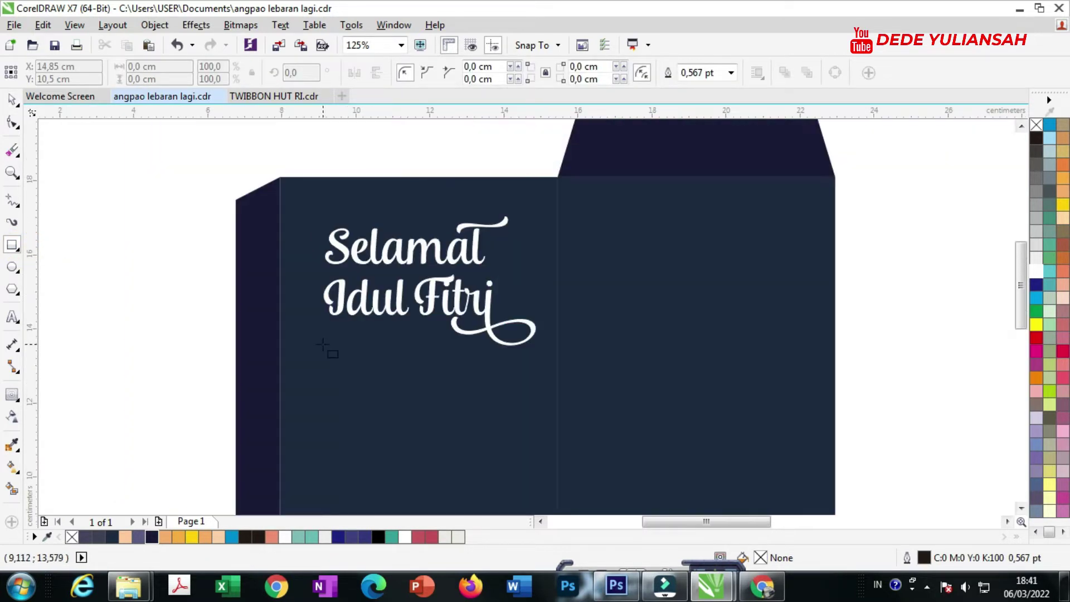
left_click_drag(324, 345, 536, 368)
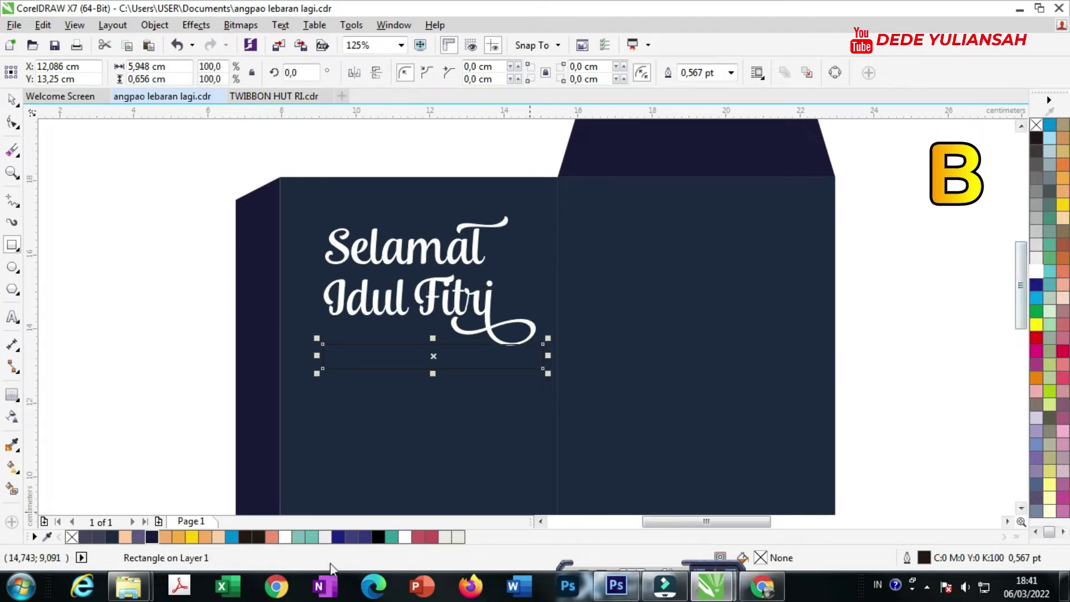
Fill the rectangle with the peach colour C0 M24 Y36 K0 and remove its outline.
left_click(218, 536)
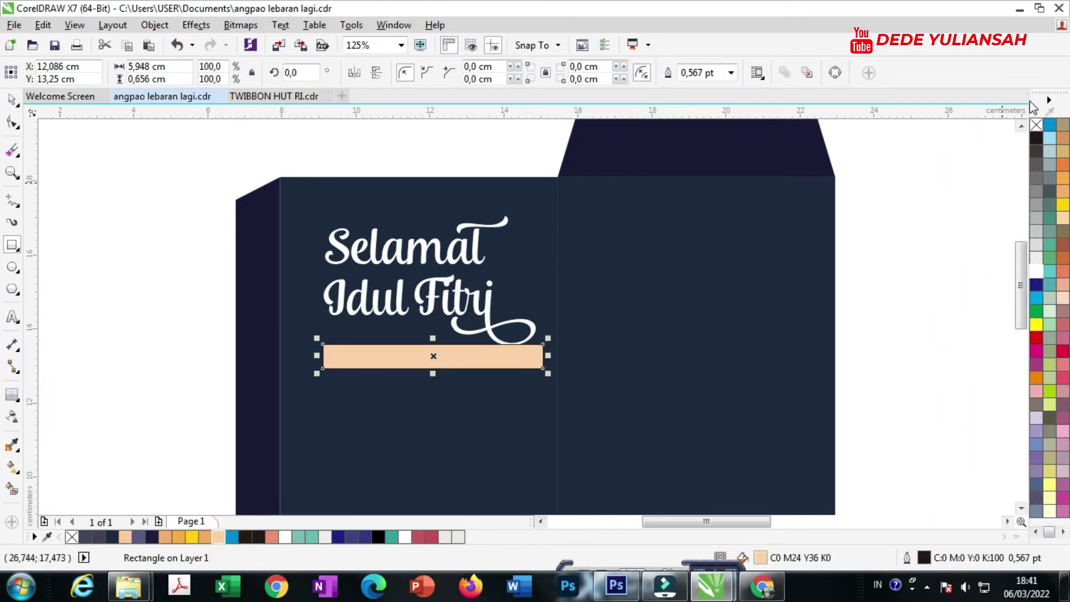
right_click(1036, 126)
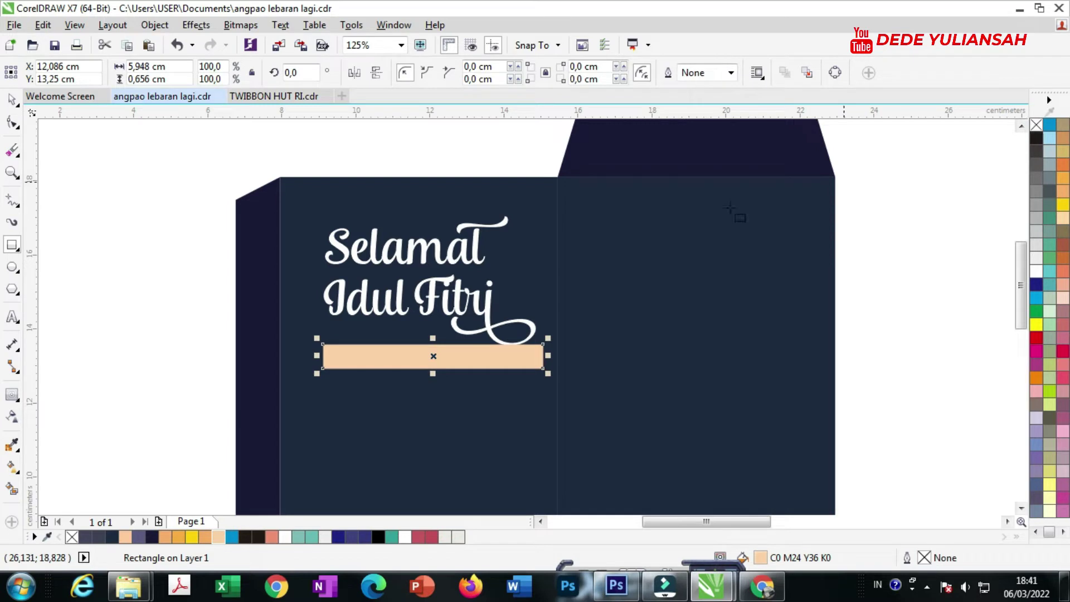
left_click(12, 99)
Nudge the peach rectangle slightly down and left, and extend its left end to a width of about 6.46 cm.
scroll(415, 347, "up", 2)
left_click(355, 353)
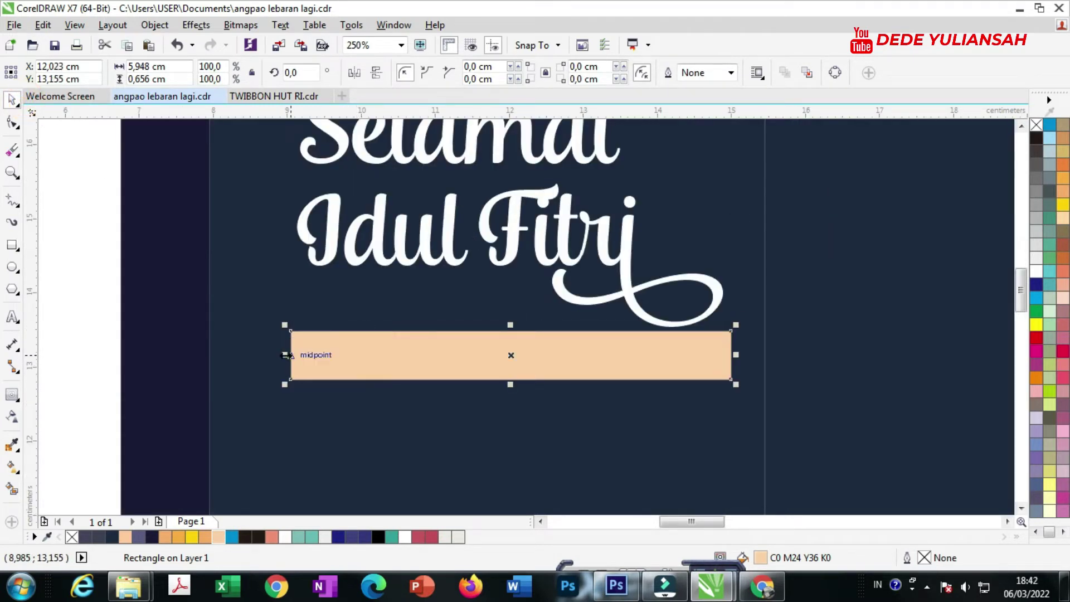
left_click_drag(288, 355, 251, 355)
scroll(251, 354, "up", 2)
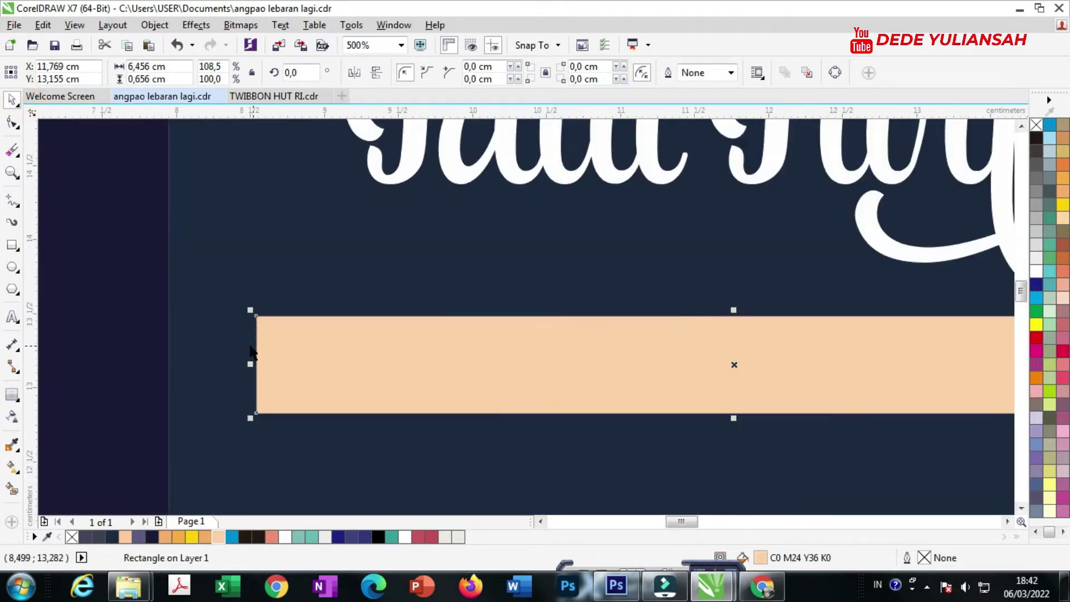
Round all corners of the peach rectangle to a radius of about 0.29 cm.
left_click(13, 122)
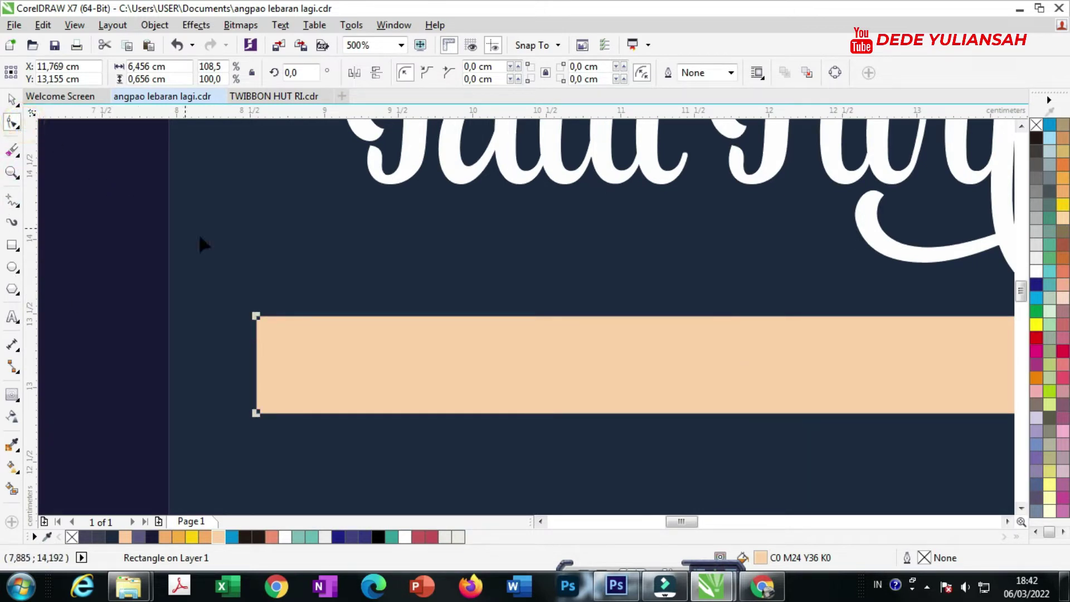
left_click_drag(256, 316, 287, 257)
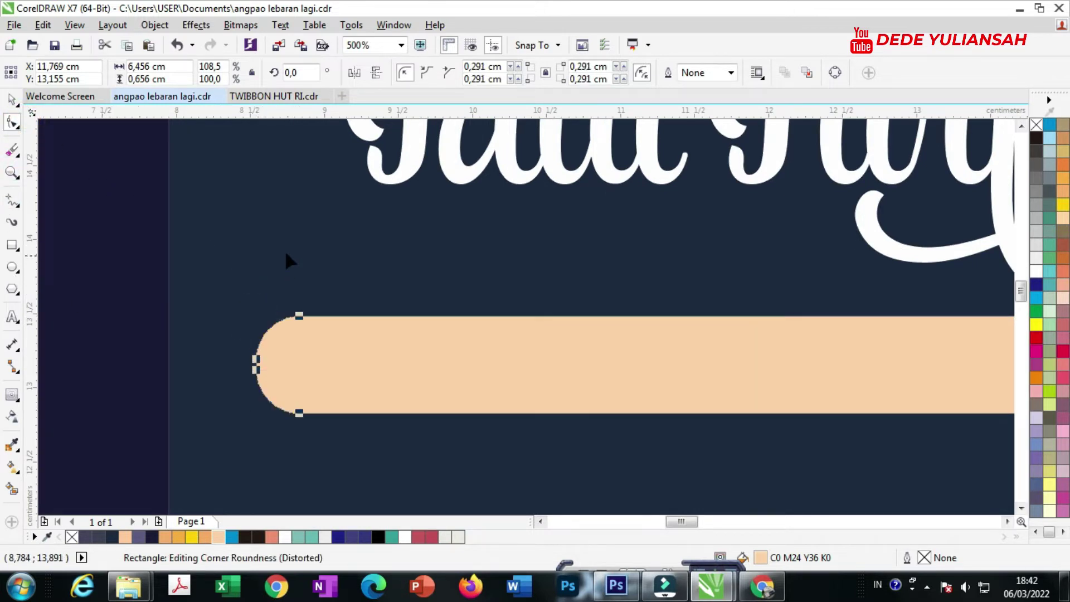
left_click(11, 99)
Add the artistic text "MOHON MAAF LAHIR & BATHIN" in capitals, starting on the peach banner.
left_click(12, 317)
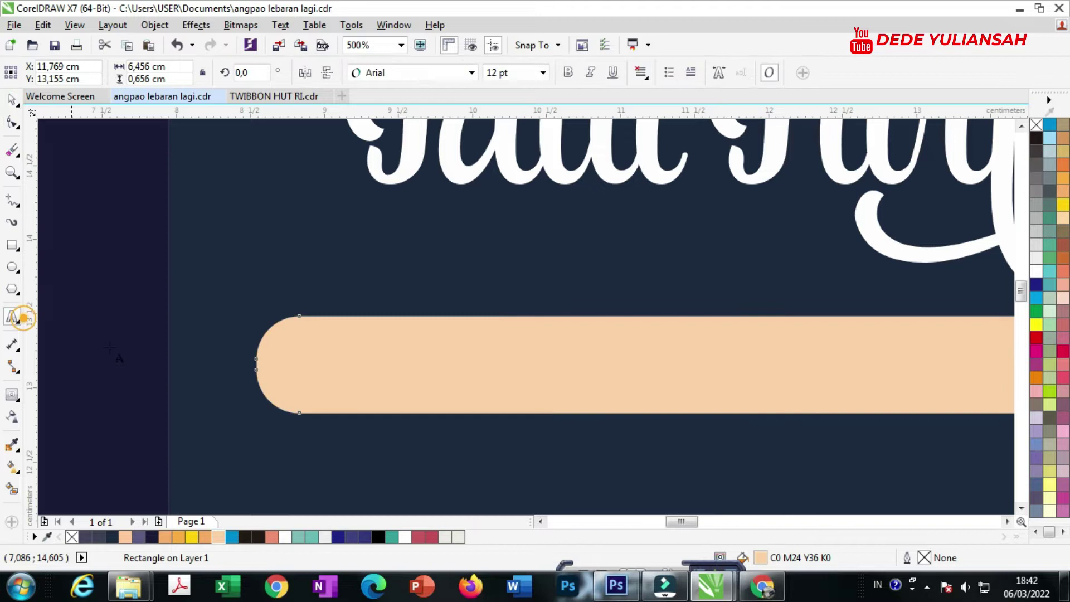
left_click(330, 389)
type("m")
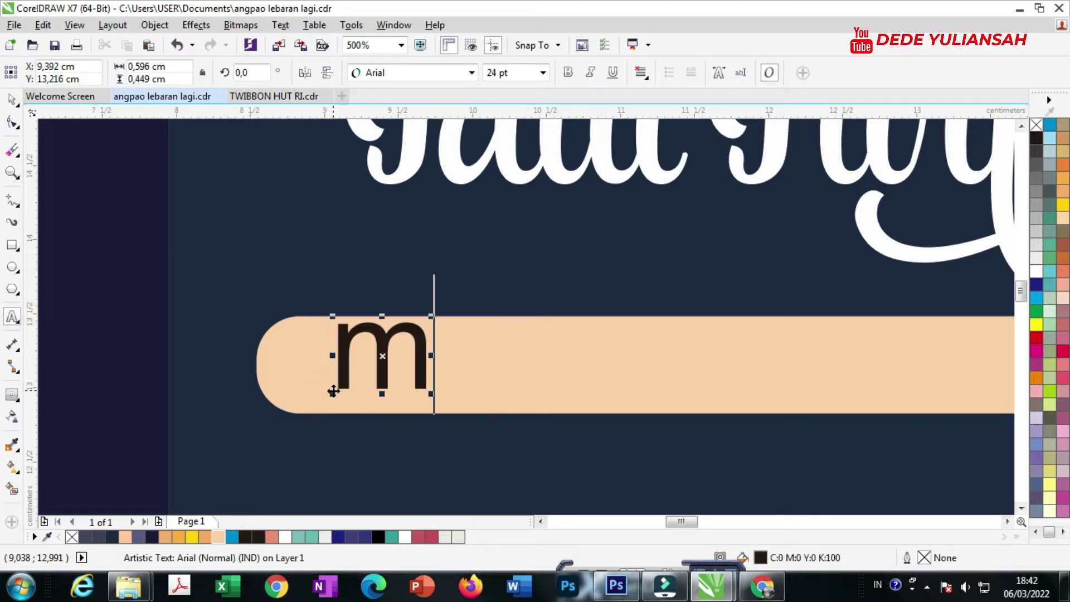
key("BackSpace")
key("Caps_Lock")
type("MOH")
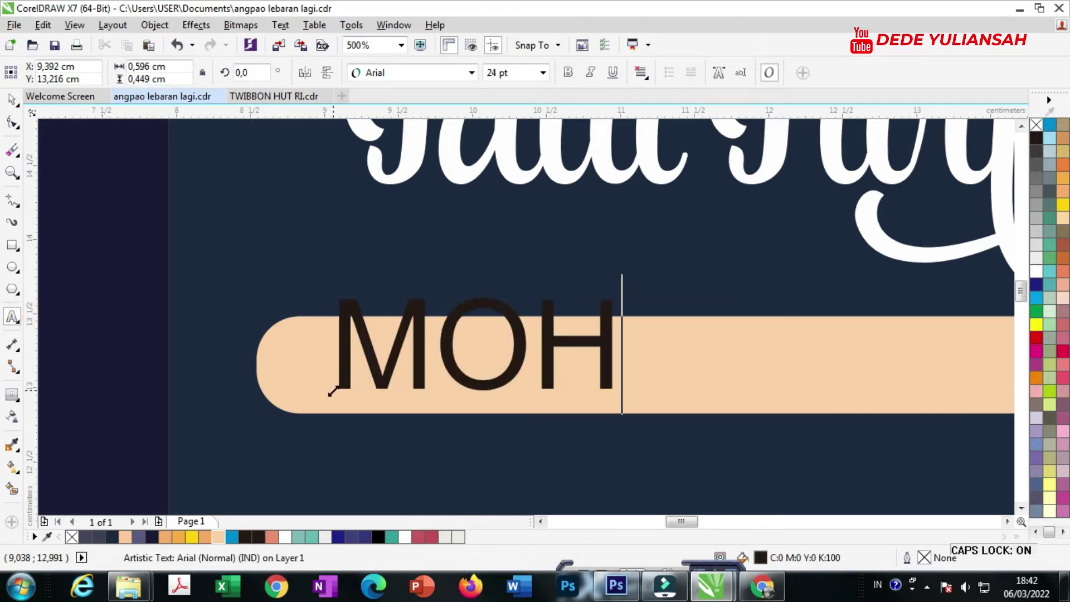
type("ON MAAF LAHIR &")
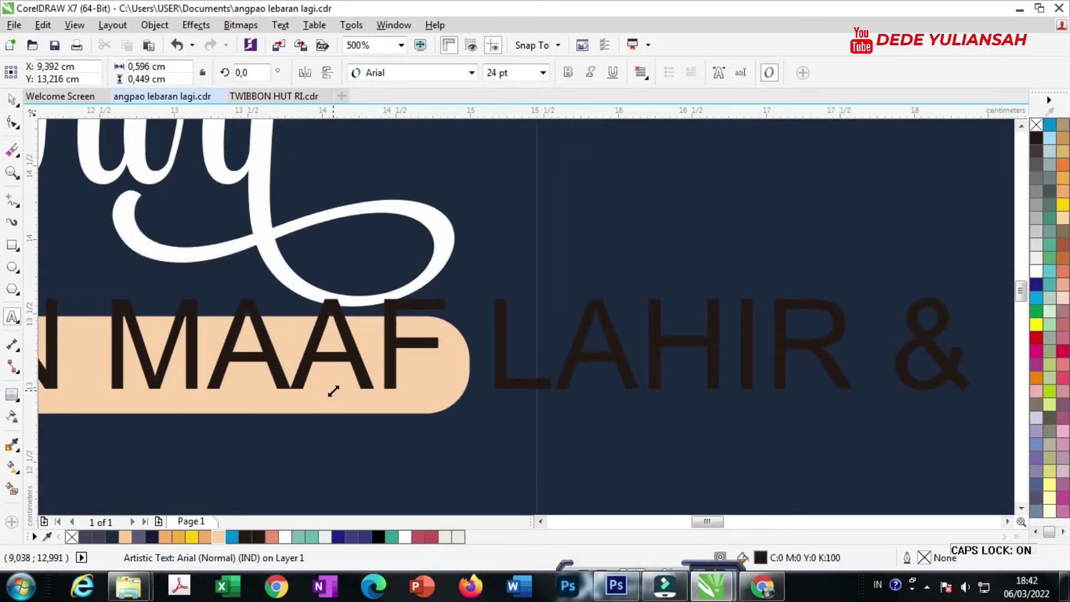
type(" B AT")
key("BackSpace")
key("BackSpace")
key("BackSpace")
type("AT")
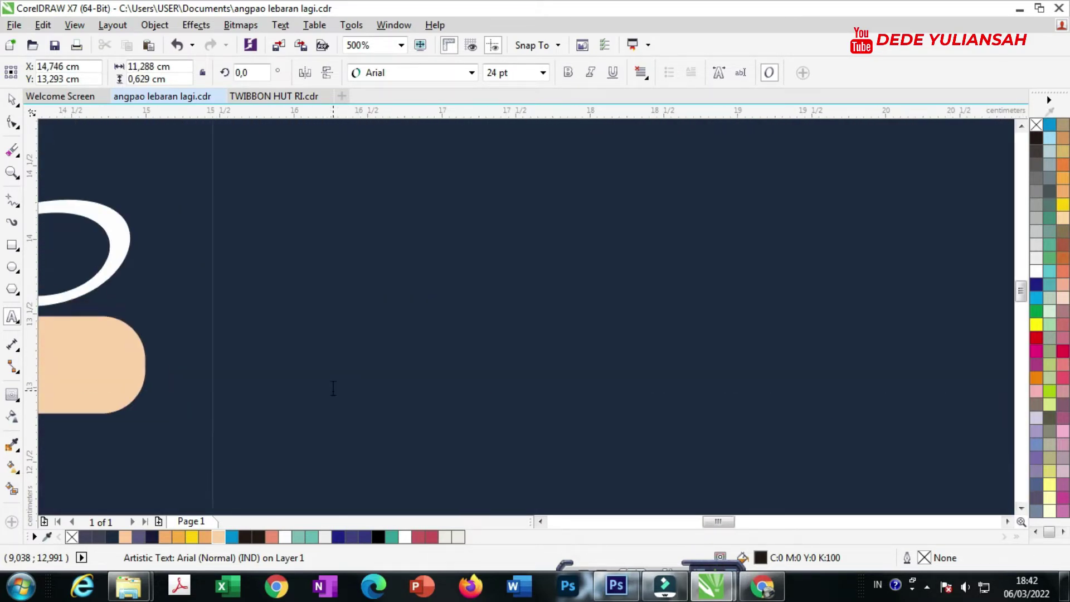
type("HIN")
left_click(12, 101)
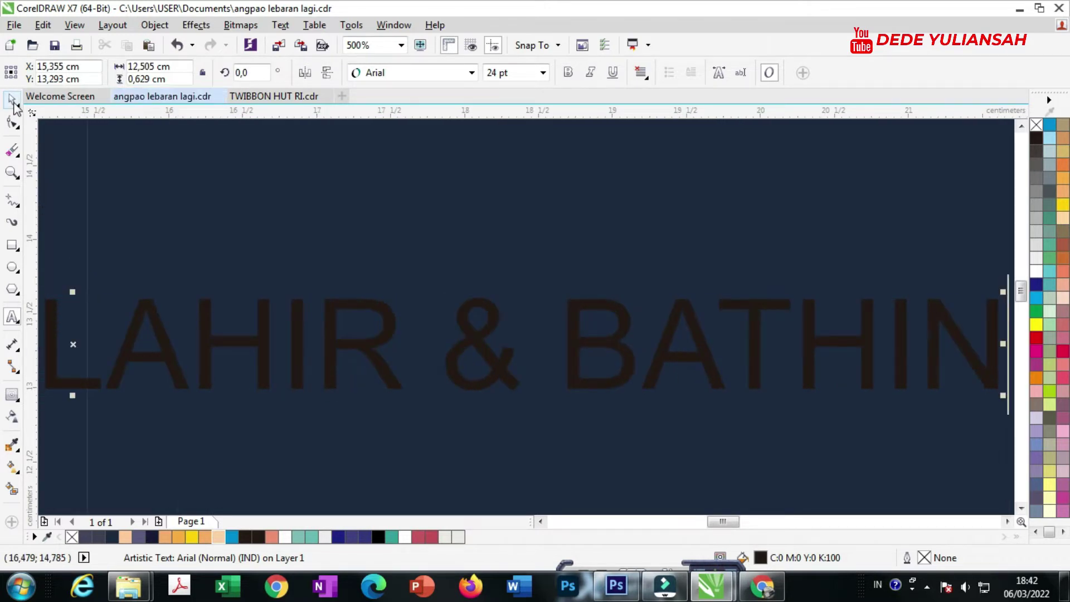
Scale the "MOHON MAAF LAHIR & BATHIN" text to about 5.64 cm wide and place it inside the peach banner.
scroll(551, 229, "down", 3)
left_click_drag(667, 271, 408, 260)
scroll(252, 258, "up", 3)
left_click_drag(283, 229, 275, 280)
scroll(478, 279, "down", 3)
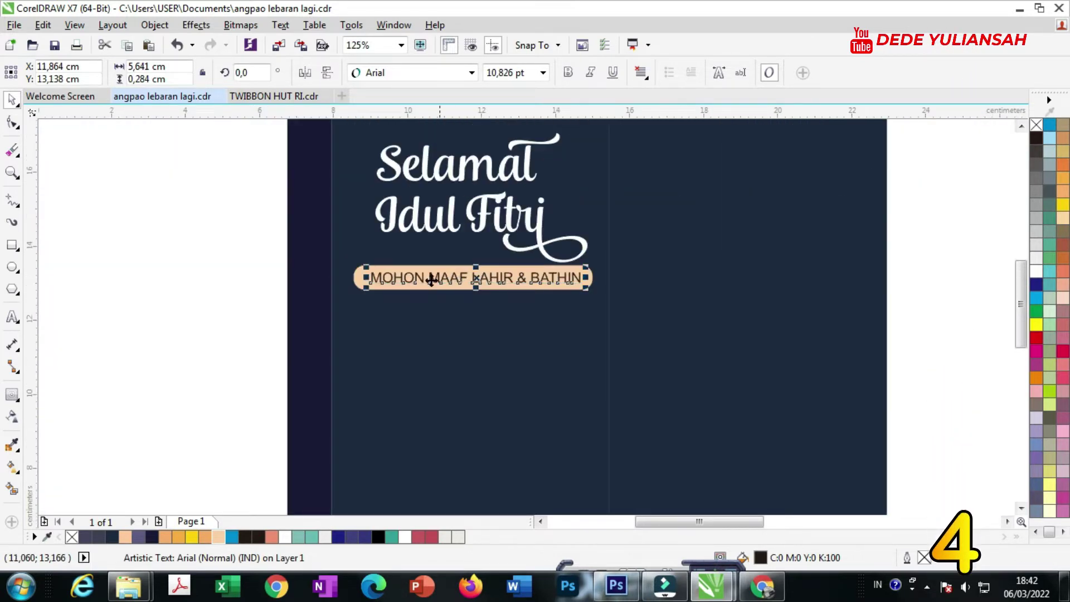
Fill the banner text with black C0 M0 Y0 K100.
scroll(430, 280, "up", 2)
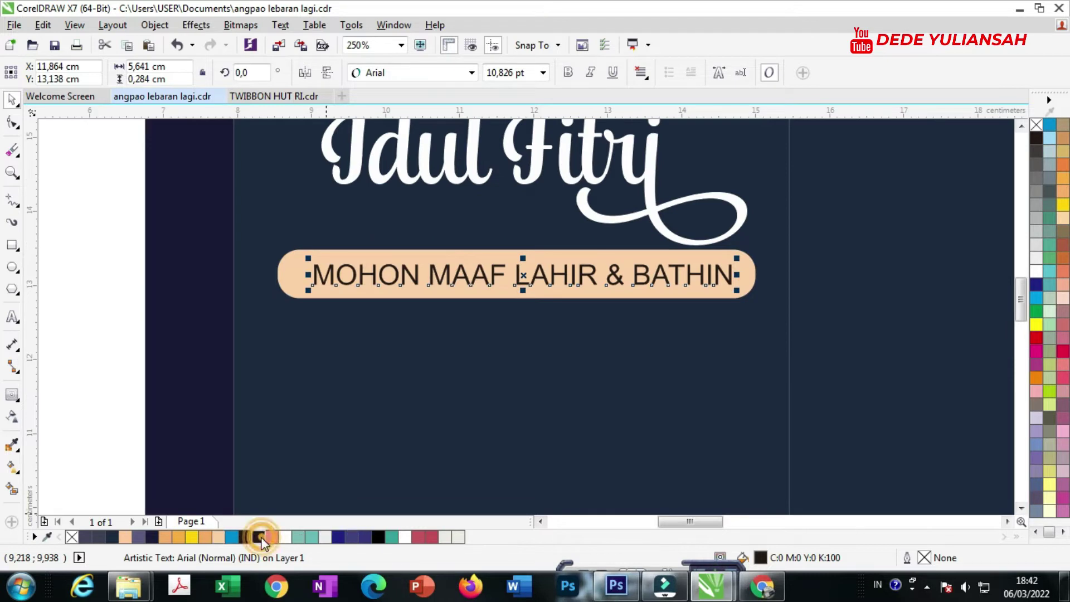
left_click(378, 536)
left_click(379, 537)
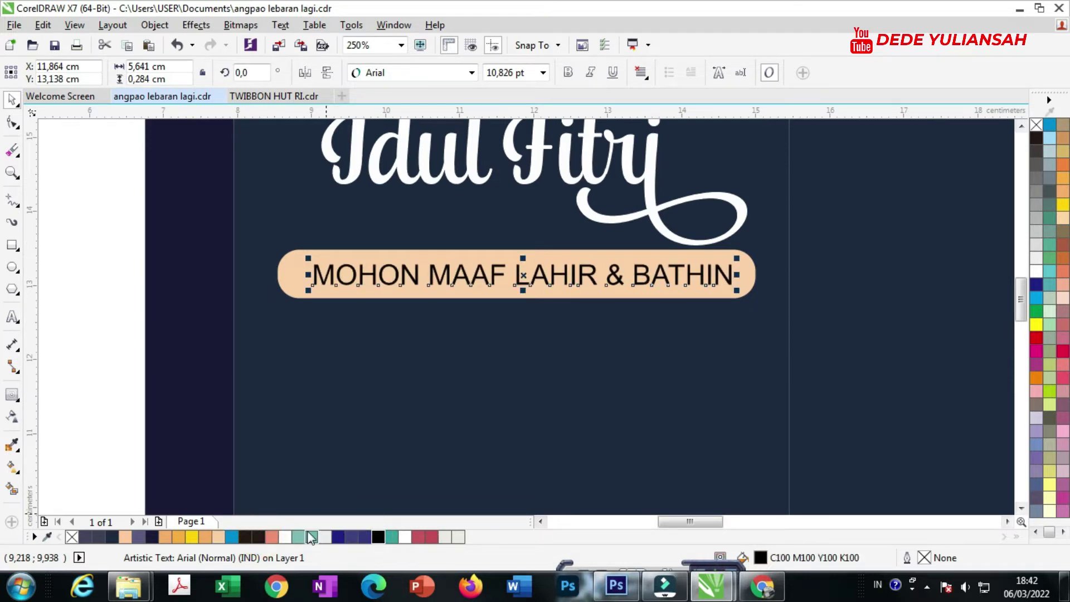
left_click(259, 539)
scroll(491, 366, "down", 2)
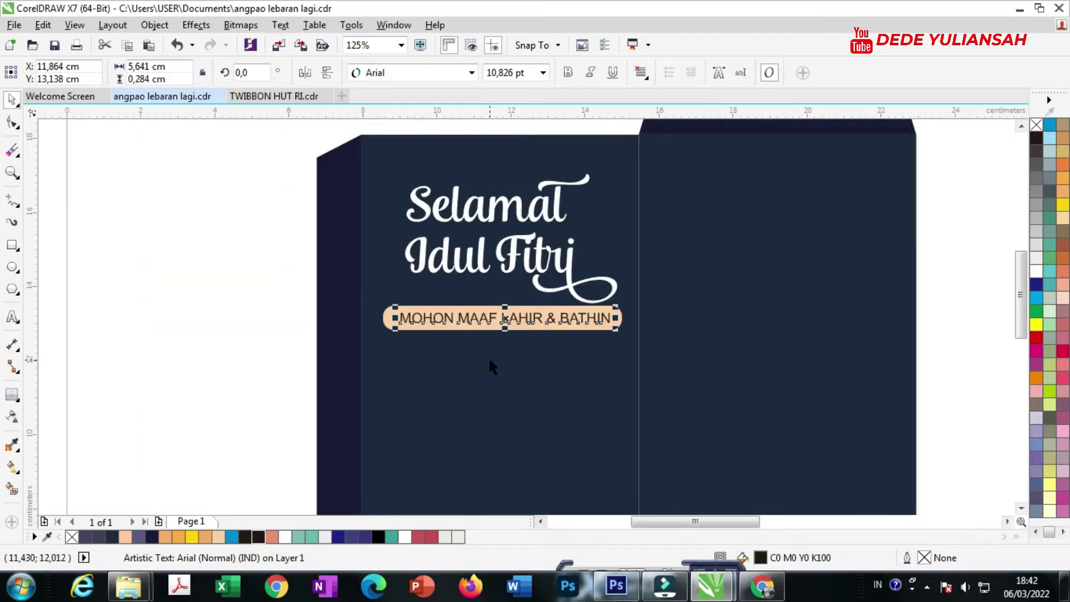
left_click(232, 318)
Make the banner text bold and shift it slightly left to centre it within the peach banner.
scroll(462, 320, "up", 3)
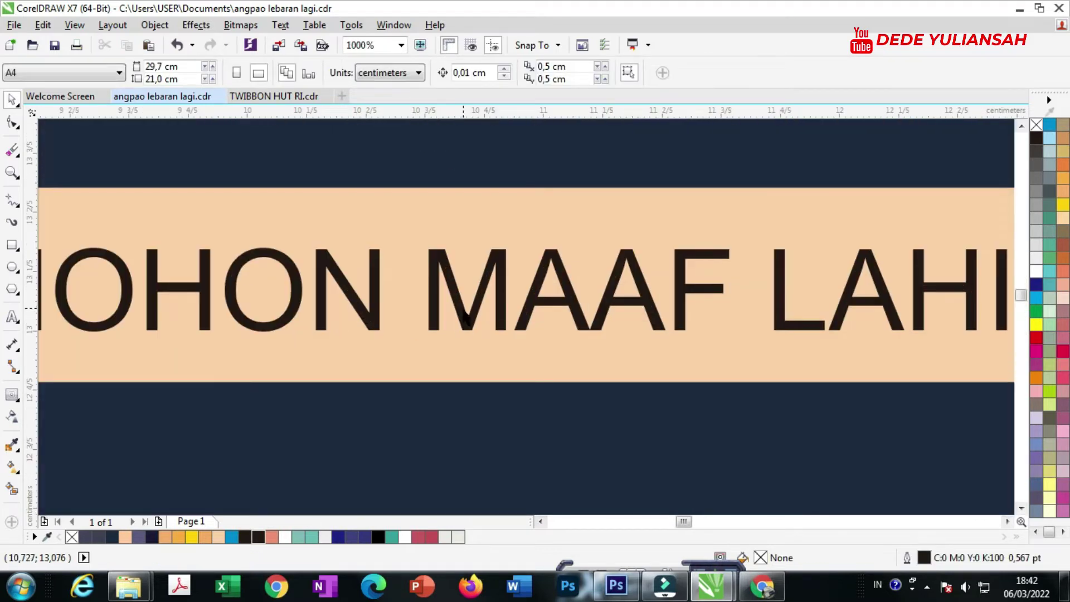
left_click(465, 319)
scroll(419, 341, "down", 3)
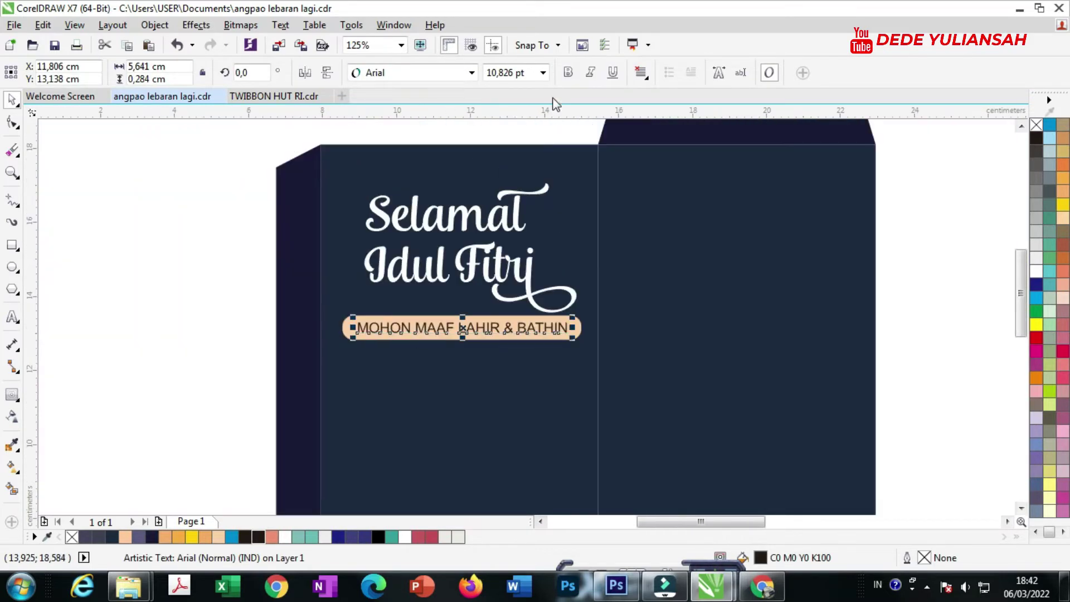
left_click(196, 236)
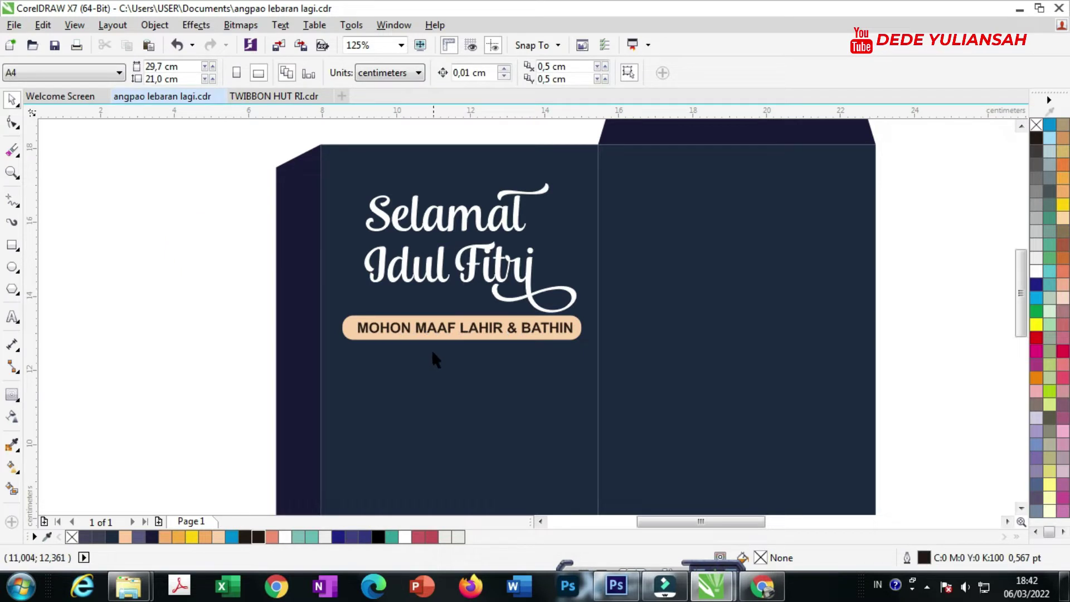
scroll(433, 335, "up", 1)
left_click_drag(430, 334, 425, 335)
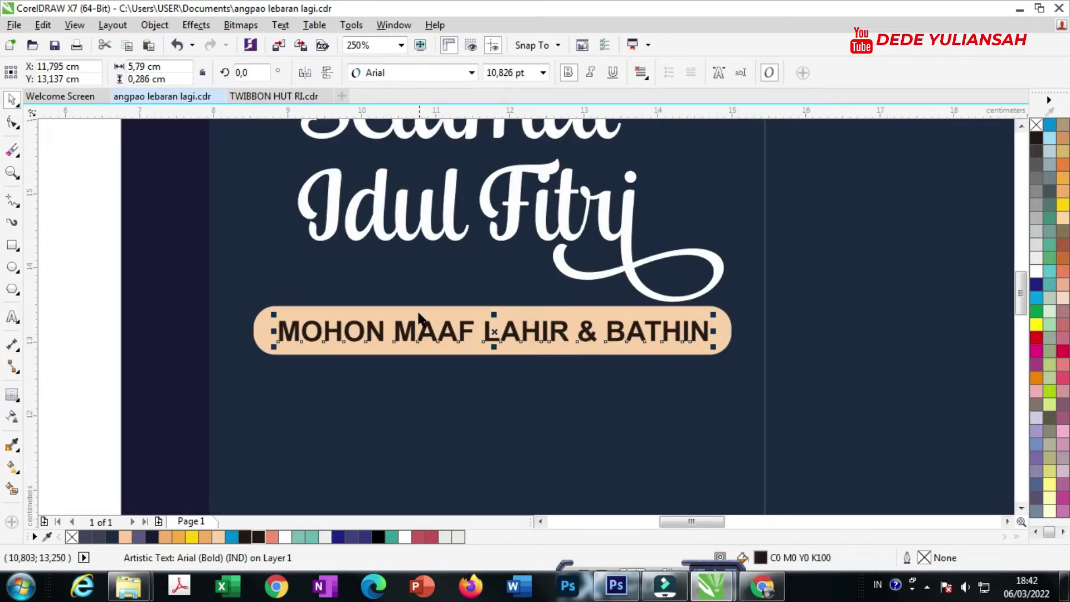
Recolour the "Selamat Idul Fitri" lettering to the banner's peach, C0 M24 Y36 K0.
left_click(411, 231)
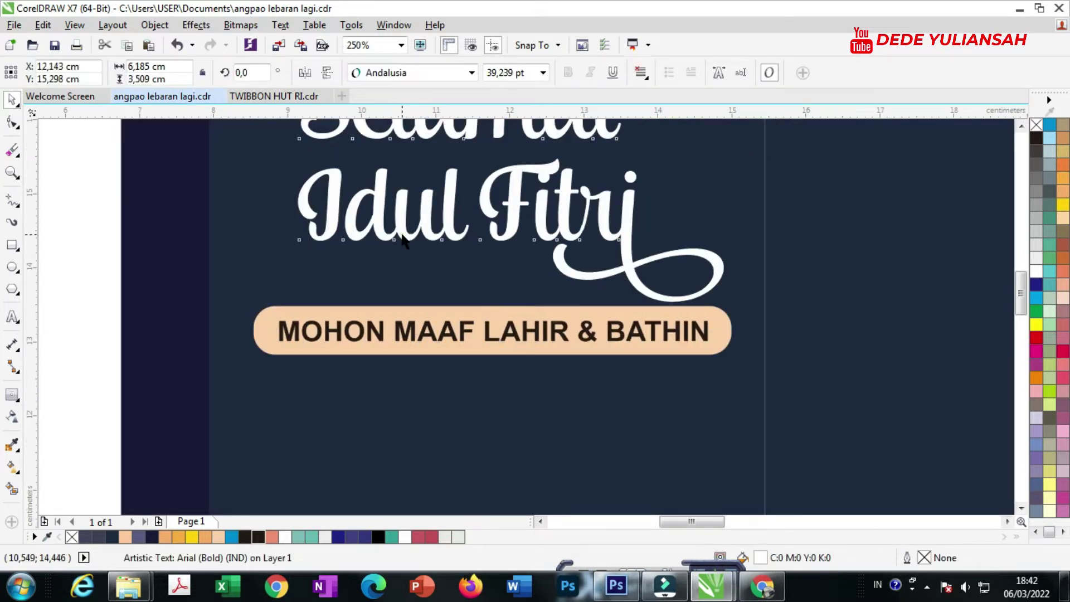
left_click(217, 538)
scroll(442, 419, "down", 1)
left_click(206, 306)
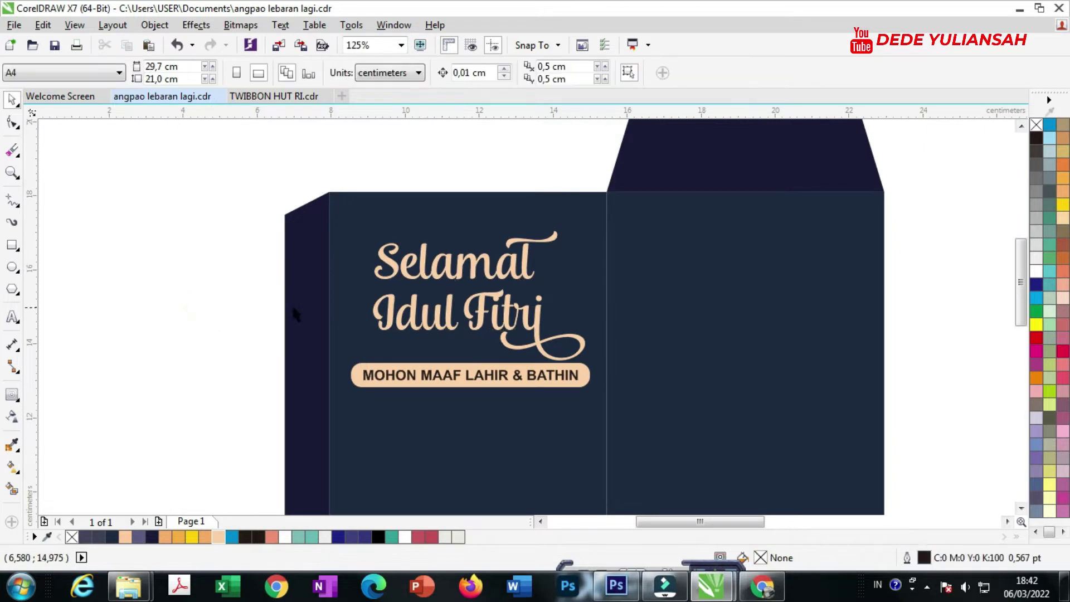
Move a lantern from the spare artwork to hang below the banner's left end, and place a duplicate below its right end.
scroll(422, 286, "down", 1)
scroll(448, 349, "up", 1)
scroll(666, 282, "down", 2)
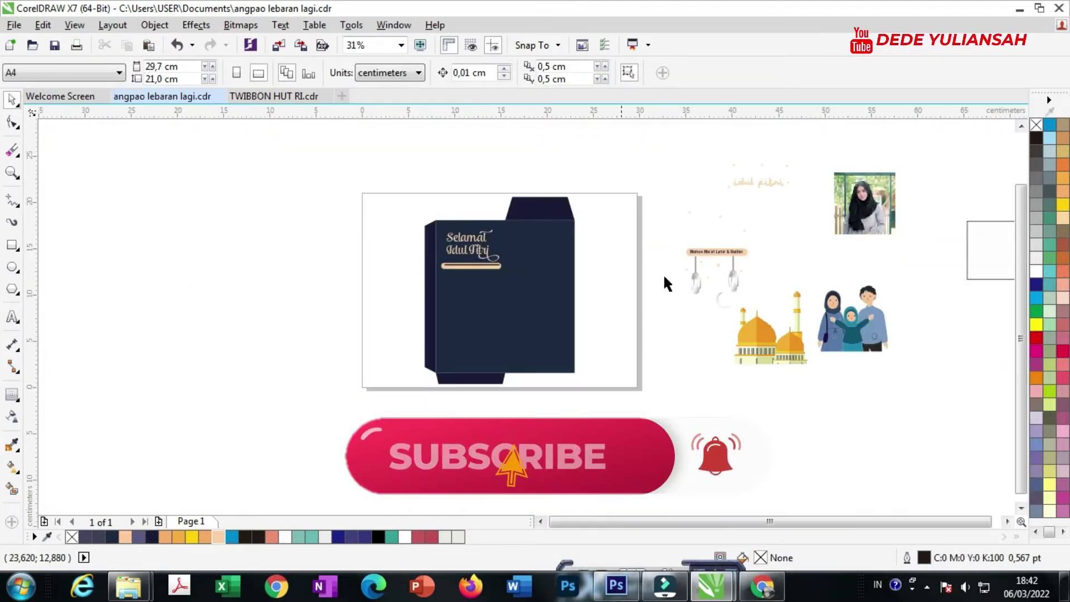
left_click_drag(695, 281, 453, 286)
scroll(453, 286, "up", 3)
left_click_drag(437, 392, 597, 383)
key("ctrl+d")
scroll(430, 384, "down", 2)
scroll(597, 383, "down", 2)
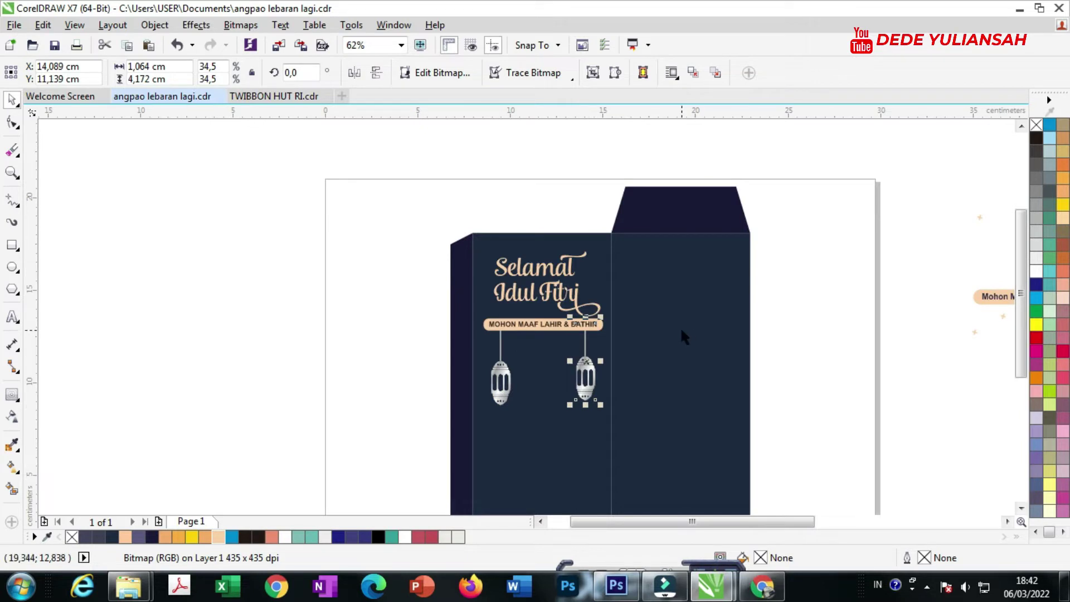
Move a small peach star from the spare artwork to the area beside the left lantern on the front panel.
scroll(682, 334, "down", 2)
scroll(853, 335, "up", 2)
left_click(810, 327)
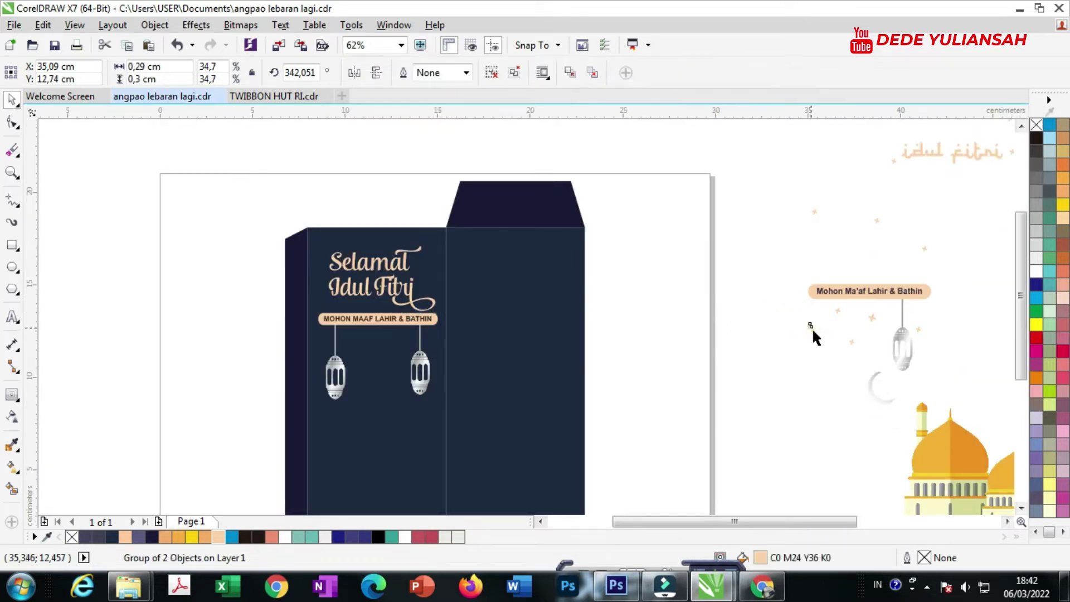
left_click_drag(813, 331, 487, 387)
left_click_drag(370, 392, 344, 369)
scroll(331, 370, "up", 4)
left_click(335, 372)
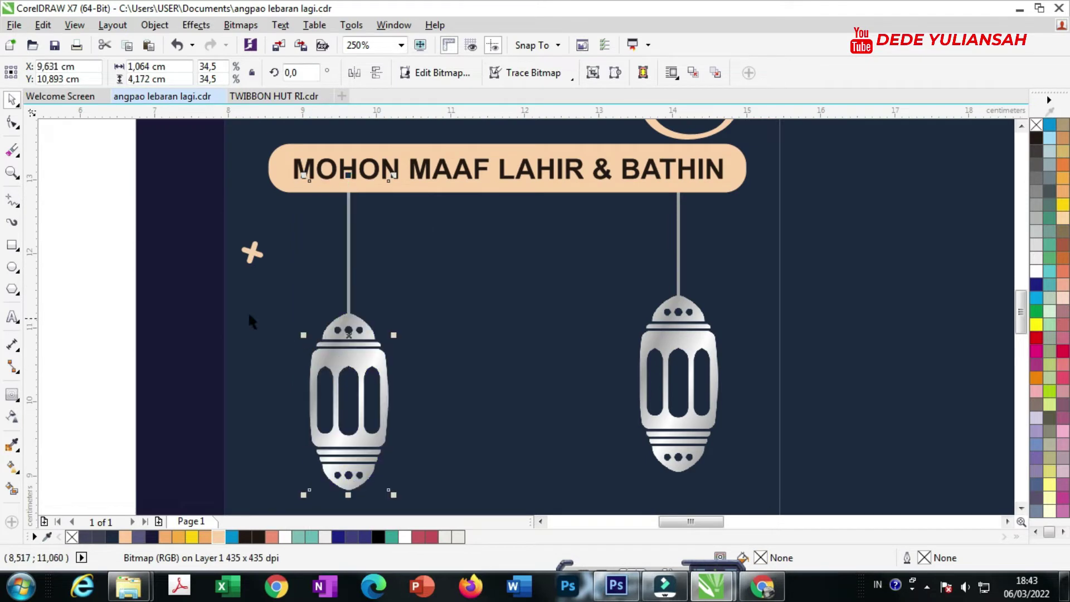
Reposition the star and scatter copies of it around the two lanterns below the banner.
left_click(248, 253)
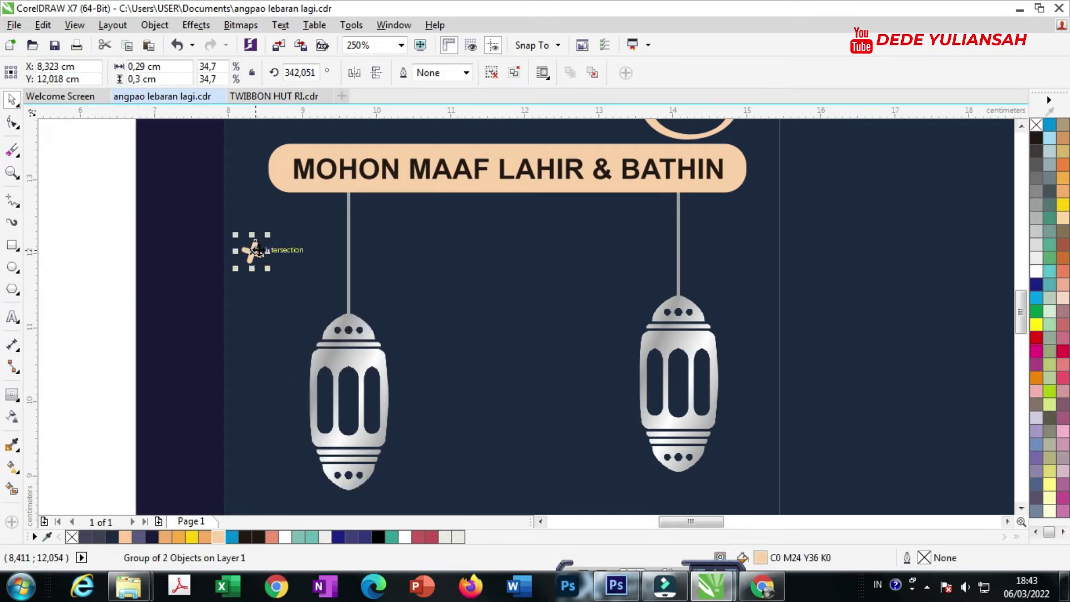
left_click_drag(258, 250, 389, 227)
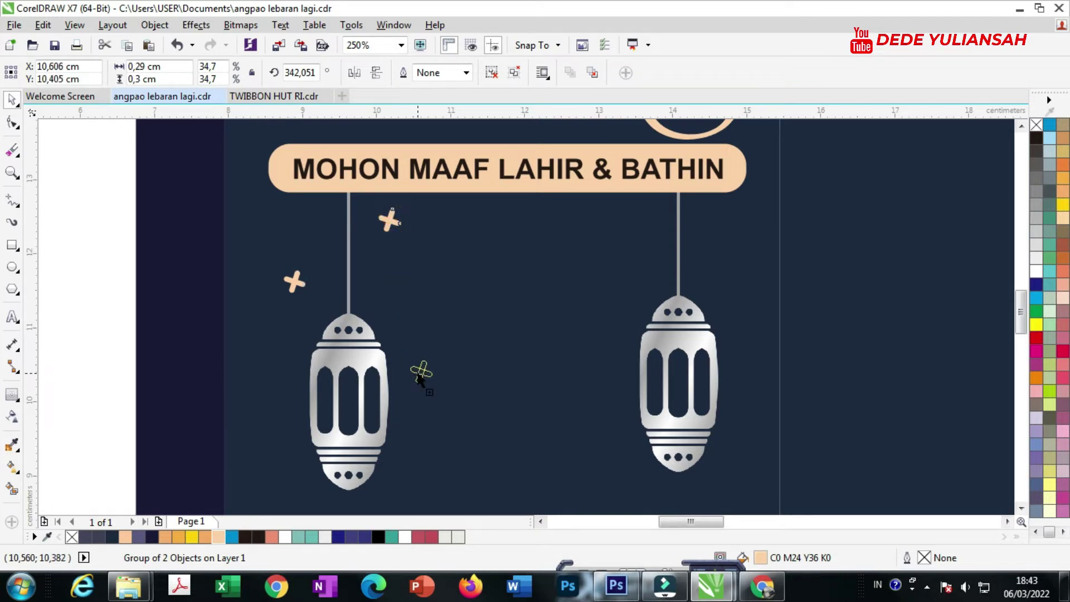
left_click_drag(421, 379, 718, 290)
scroll(718, 290, "down", 2)
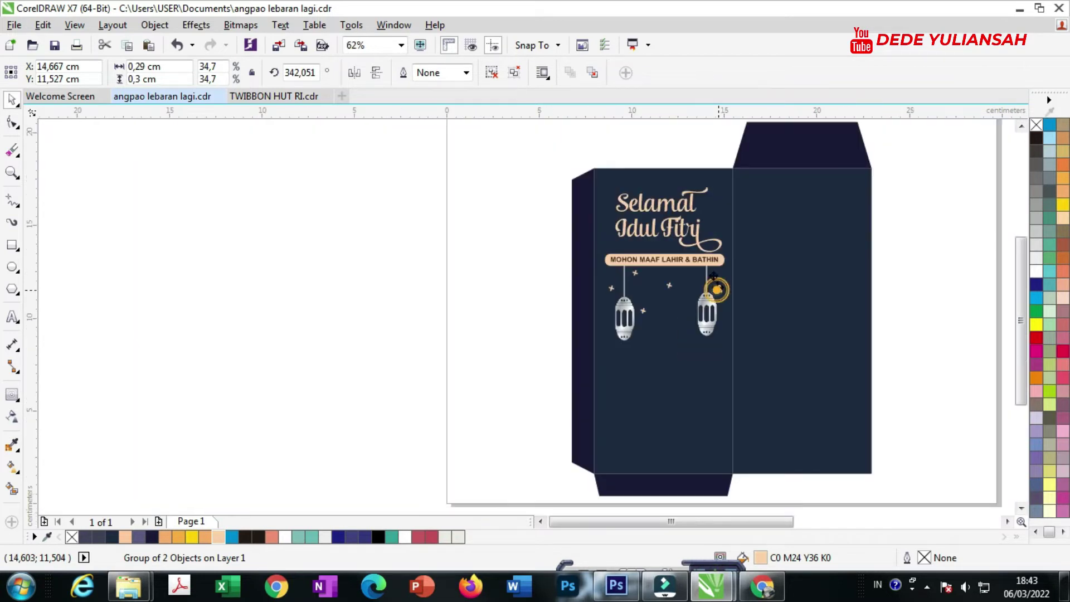
Add copies of the star above the greeting lettering and to its right.
left_click_drag(660, 184, 614, 183)
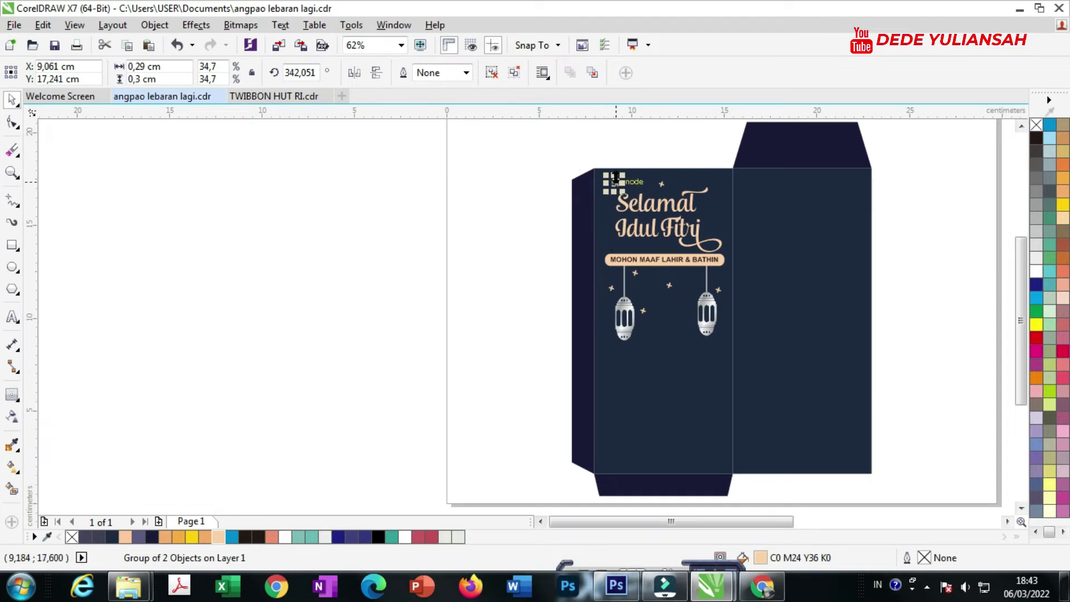
left_click_drag(615, 178, 709, 221)
left_click(413, 218)
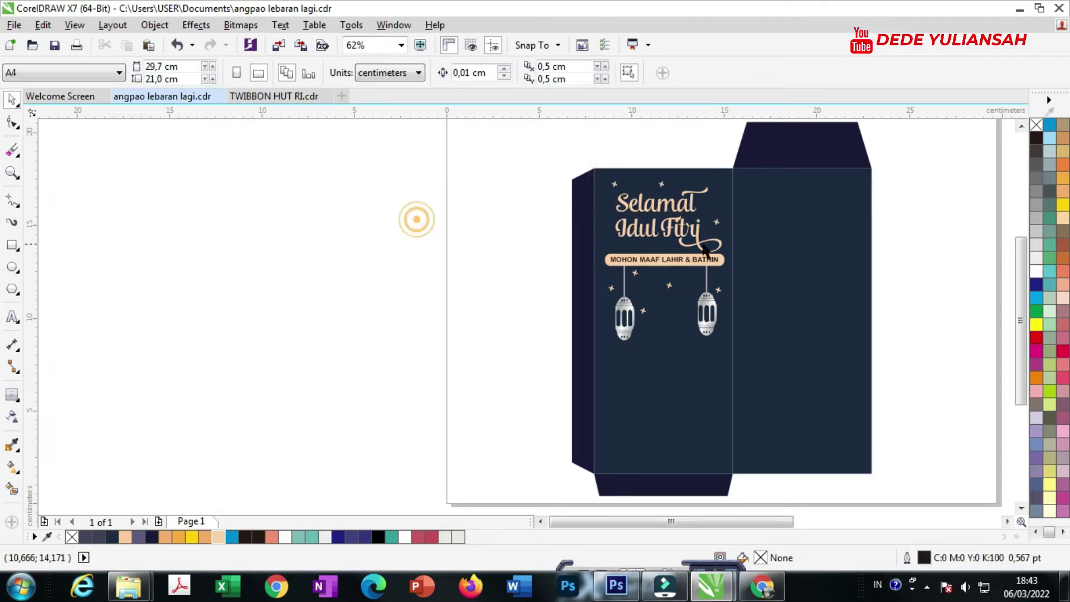
Move the white crescent moon from the spare artwork onto the front panel, below and between the two lanterns.
scroll(728, 223, "up", 2)
scroll(628, 252, "down", 2)
scroll(658, 289, "up", 2)
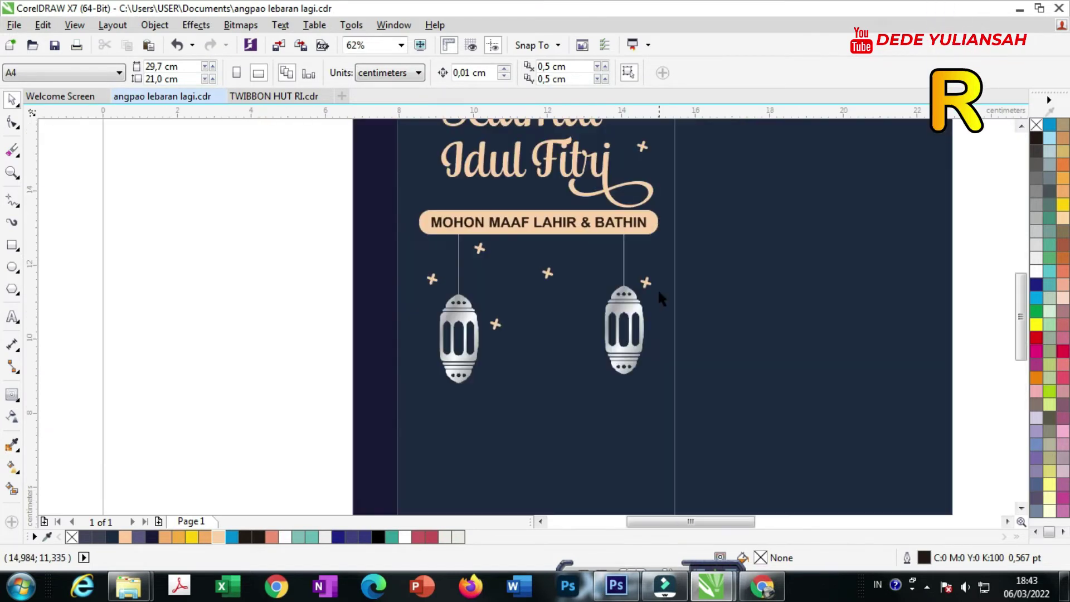
scroll(785, 299, "down", 4)
left_click_drag(798, 283, 552, 301)
scroll(552, 302, "up", 4)
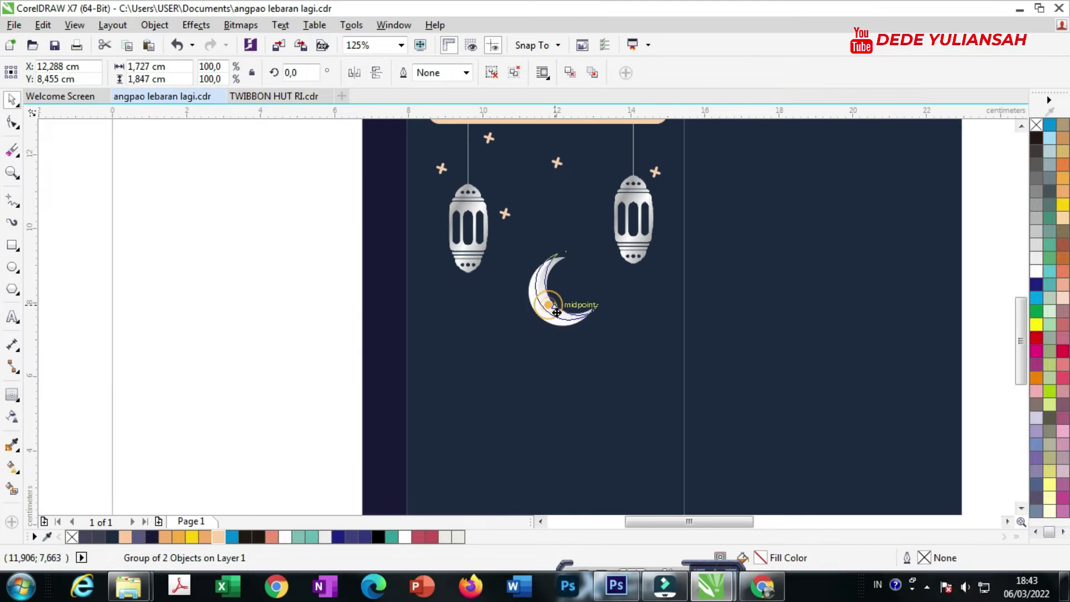
Move the mosque illustration from the spare artwork to the bottom of the front panel, resting on the lower fold line.
scroll(609, 275, "down", 4)
left_click(757, 378)
left_click_drag(855, 323, 547, 323)
scroll(596, 322, "up", 2)
scroll(554, 337, "up", 2)
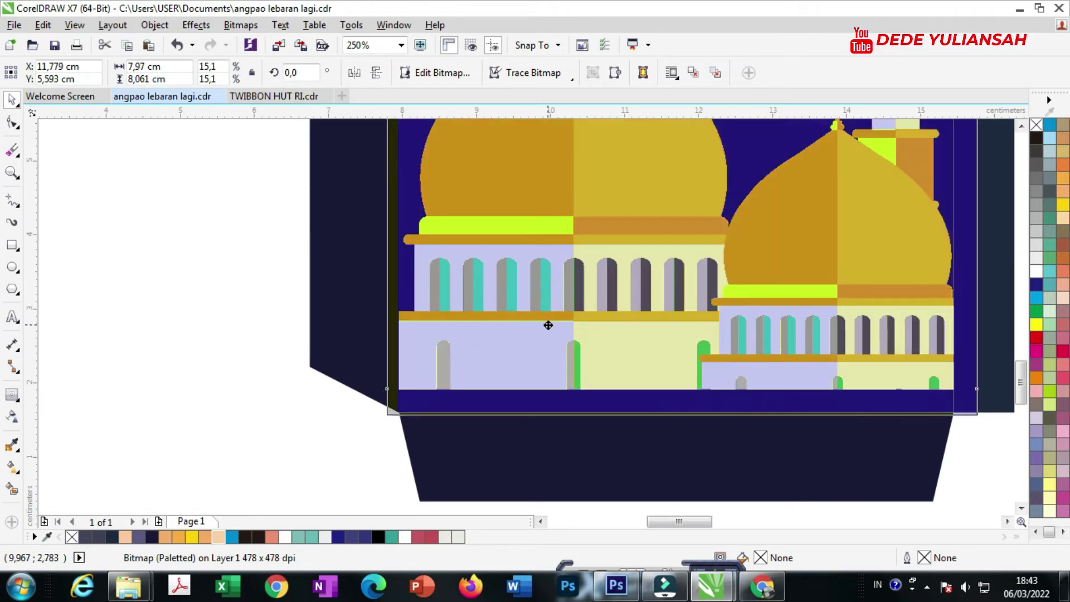
scroll(546, 327, "down", 3)
PowerClip the mosque illustration inside the front panel shape.
left_click(551, 326)
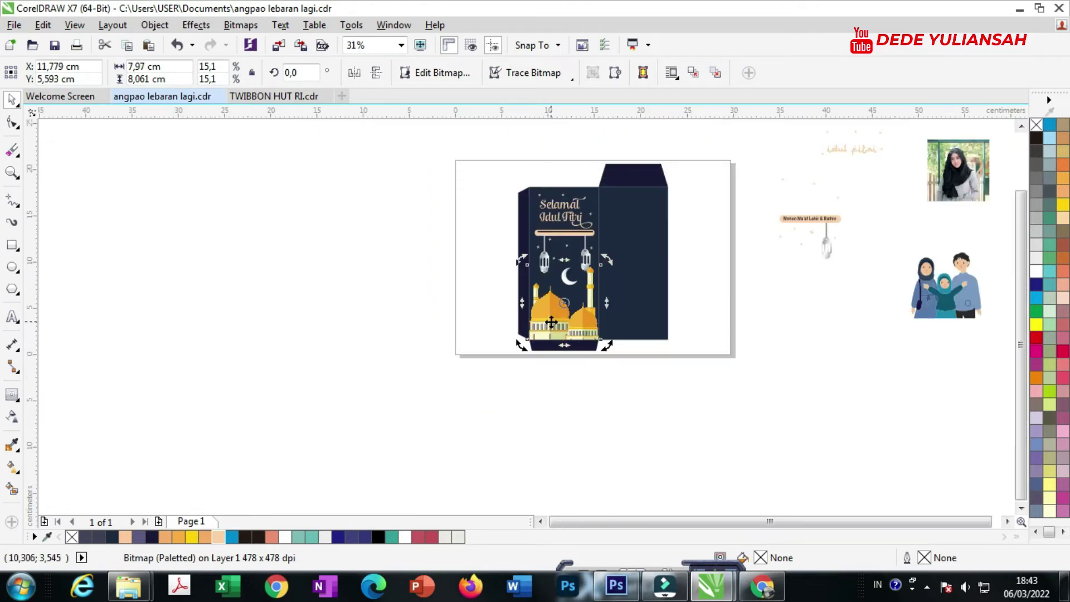
right_click(551, 322)
left_click(624, 136)
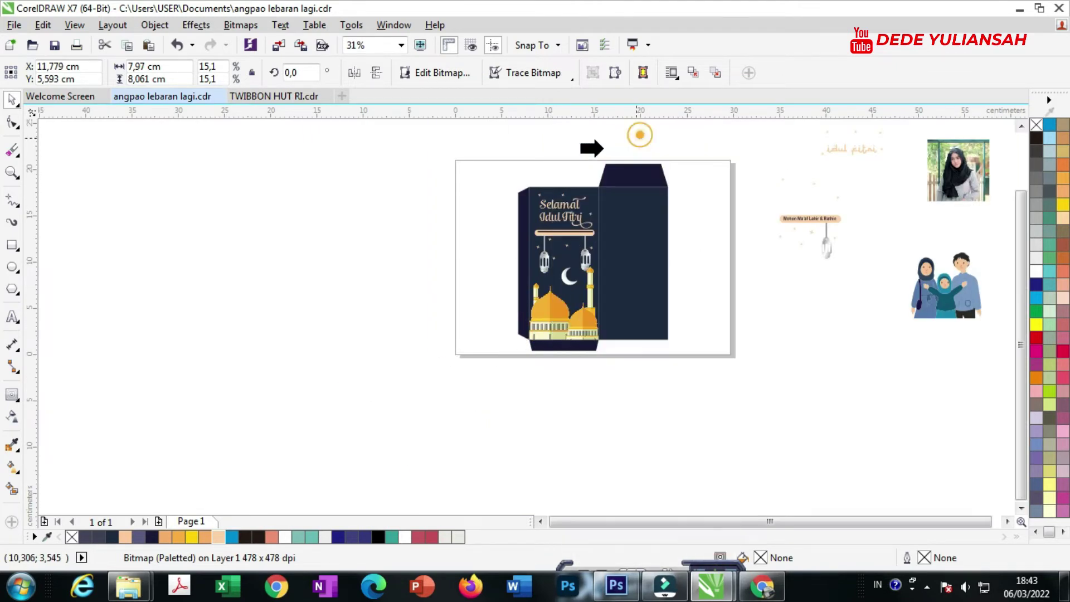
left_click(580, 191)
scroll(590, 325, "up", 2)
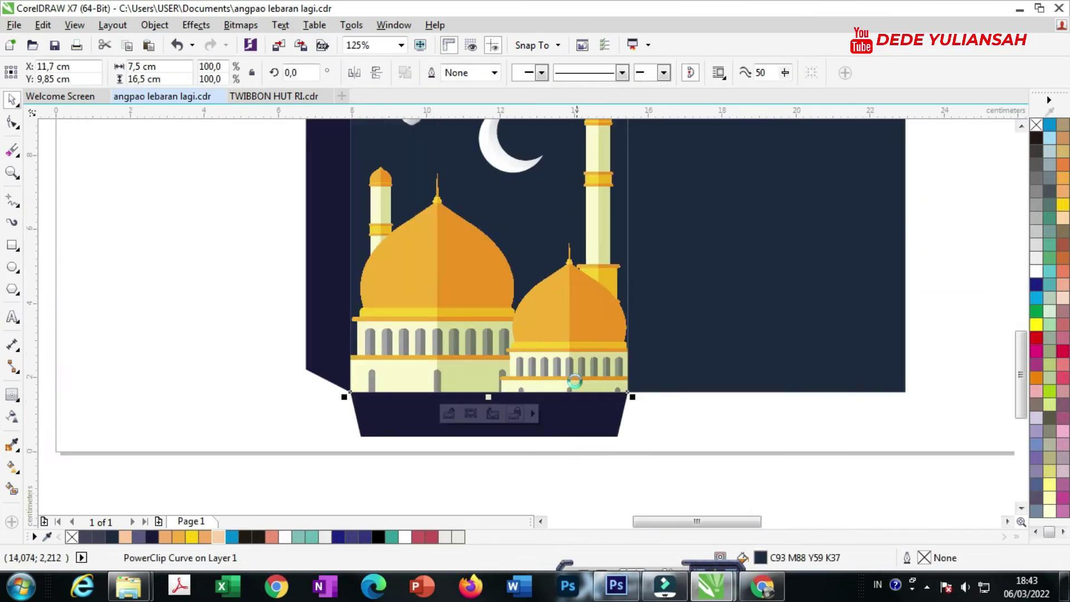
scroll(575, 381, "down", 3)
left_click(763, 429)
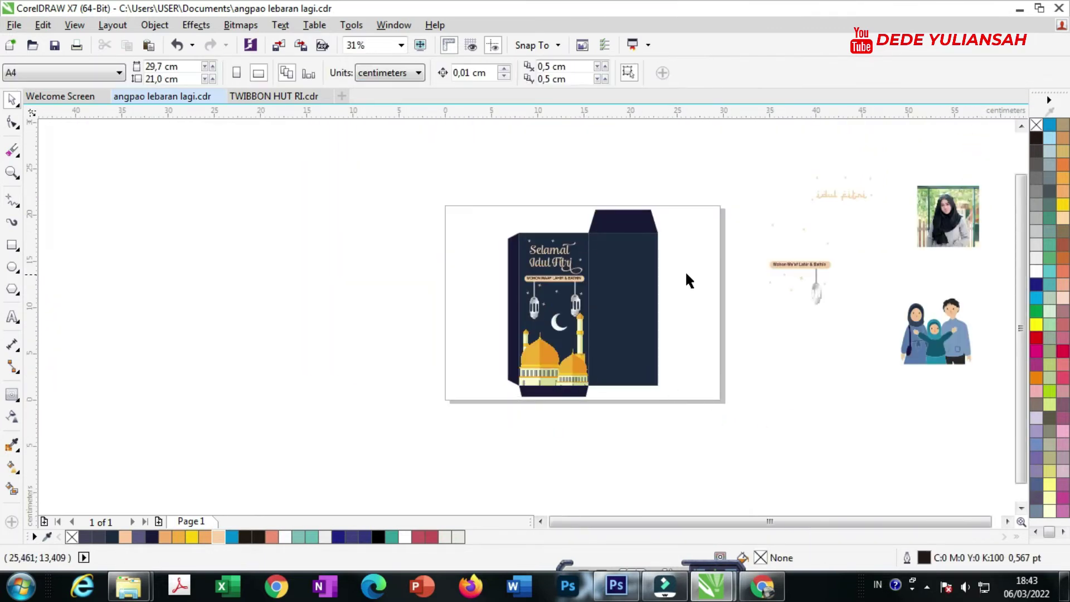
scroll(686, 274, "up", 1)
scroll(588, 306, "down", 1)
scroll(781, 216, "up", 1)
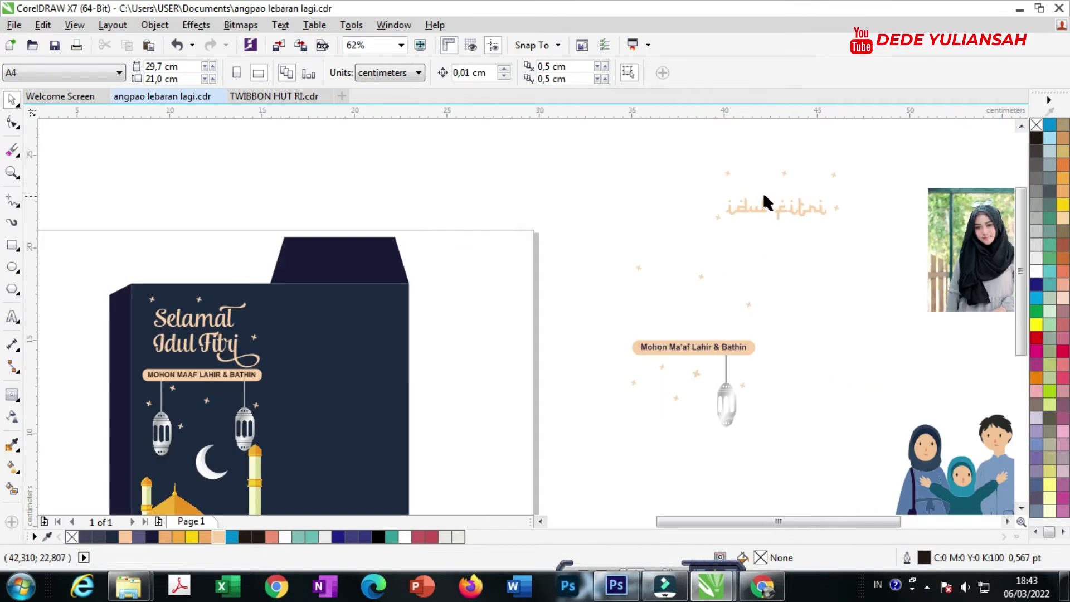
Move the white SELAMAT HARI RAYA text and the peach idul fitri lettering from the spare artwork to the upper part of the back panel.
left_click(761, 183)
left_click(773, 204)
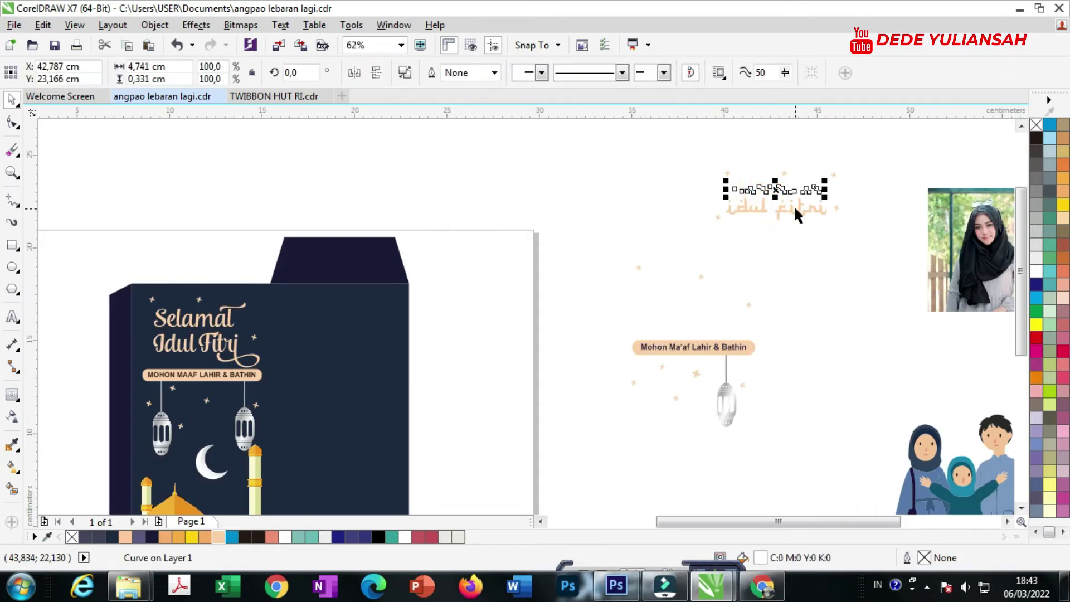
left_click(794, 205, "shift")
left_click_drag(796, 206, 372, 326)
scroll(318, 331, "up", 1)
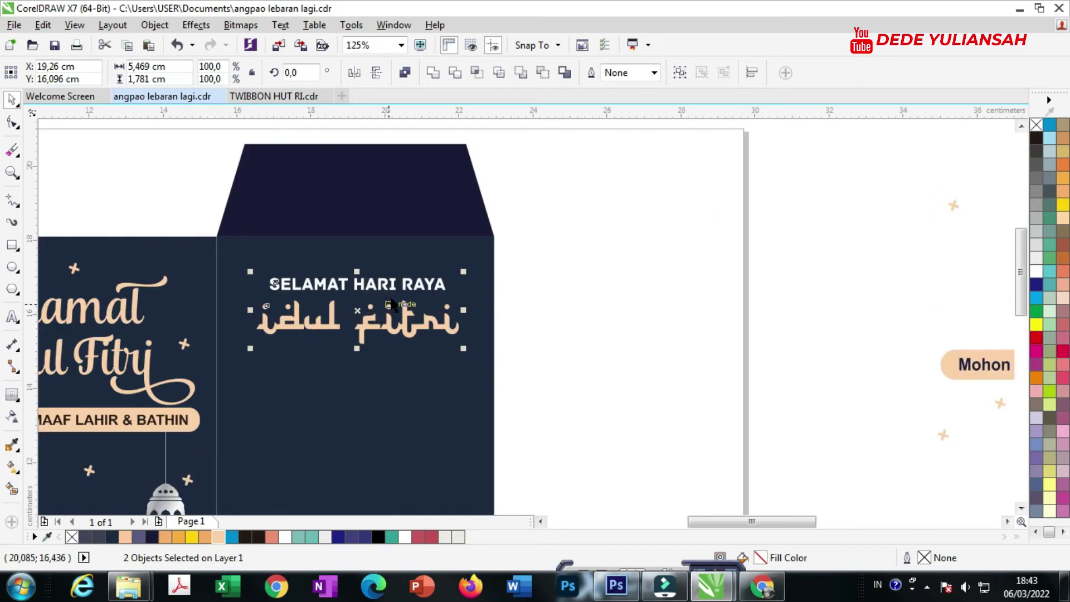
scroll(394, 305, "up", 1)
left_click_drag(408, 341, 409, 341)
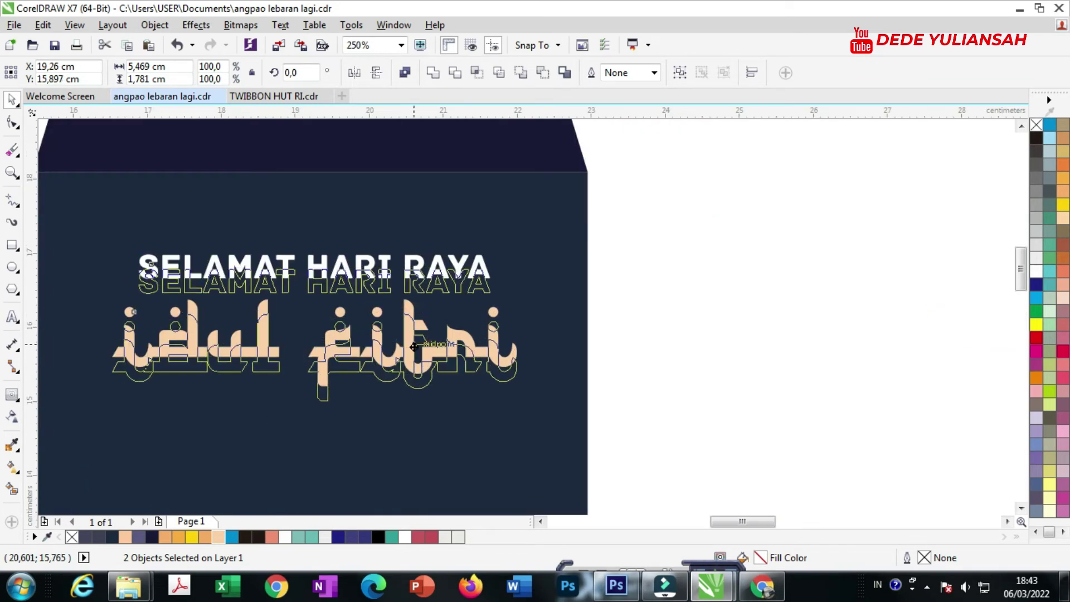
scroll(667, 313, "down", 2)
left_click(697, 332)
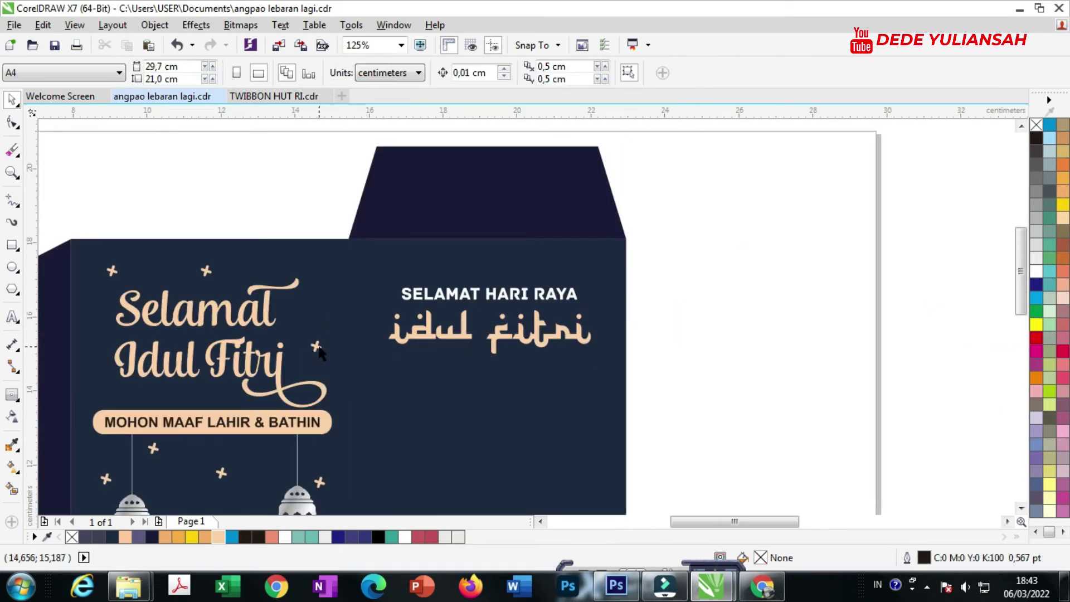
Place copies of the peach star around the idul fitri lettering on the back panel, above it and at its lower sides.
left_click(317, 348)
left_click_drag(392, 308, 603, 365)
left_click(738, 301)
Move the empty white square from the spare artwork onto the back panel below the lettering and centre it horizontally on the panel.
key("F4")
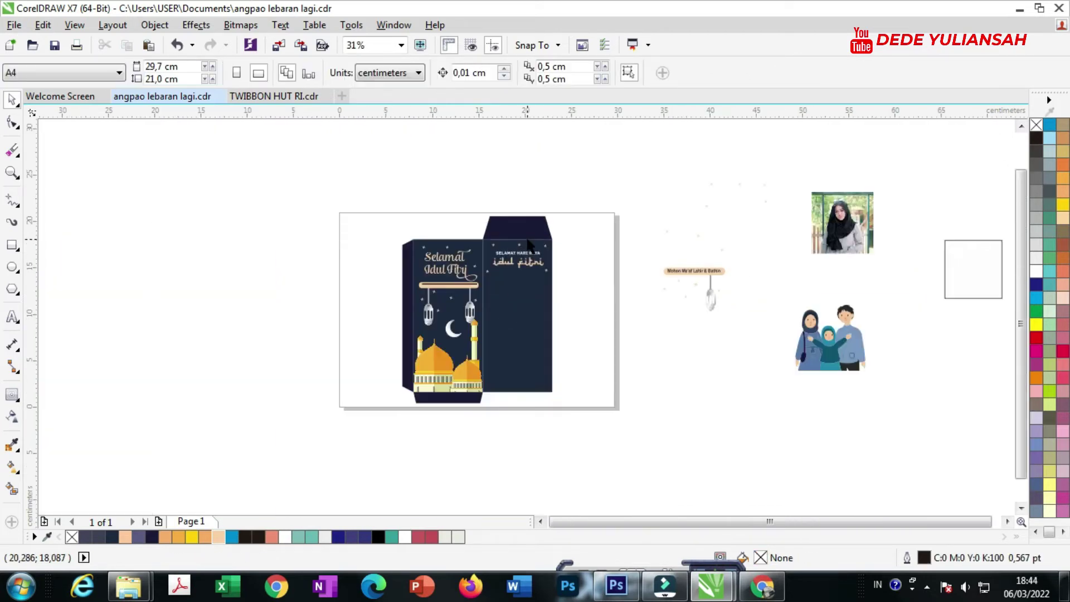
left_click_drag(953, 262, 529, 298)
scroll(512, 298, "up", 4)
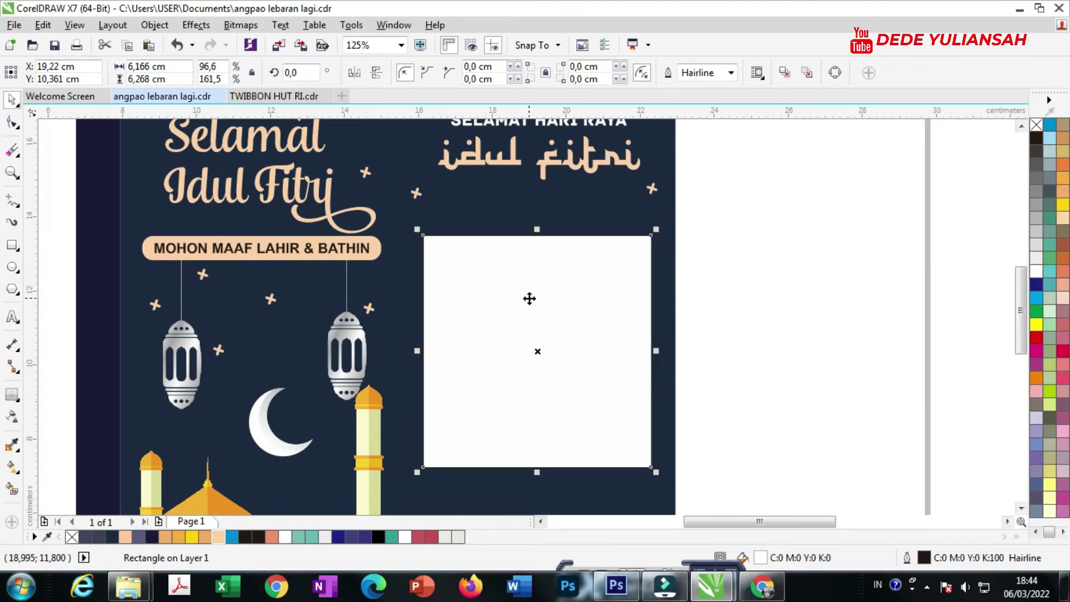
left_click(666, 343, "shift")
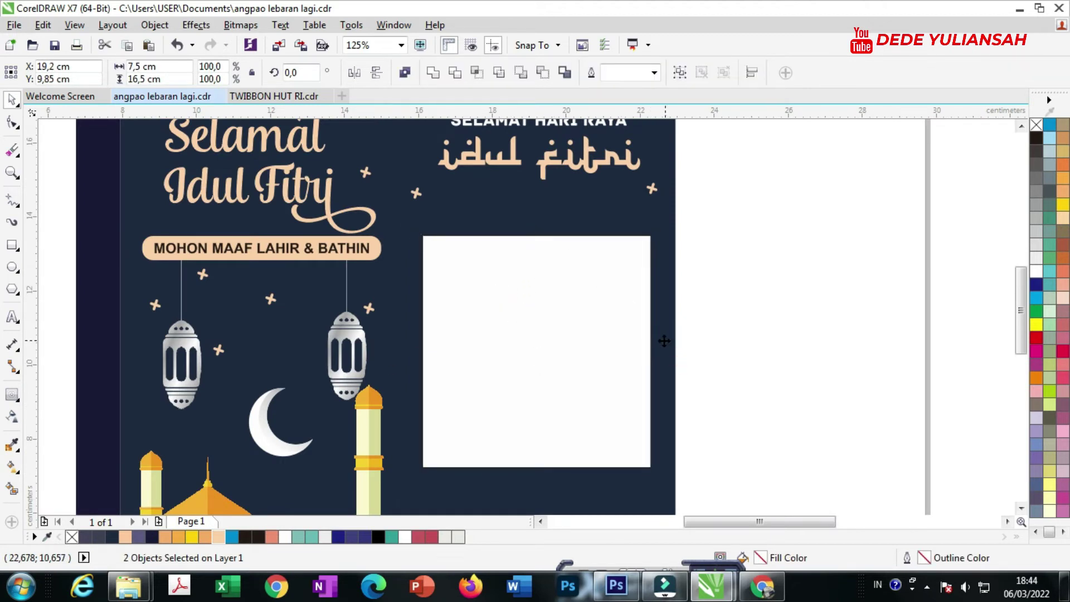
left_click(743, 337)
Move the family illustration from the spare artwork to the bottom of the back panel.
scroll(538, 301, "down", 2)
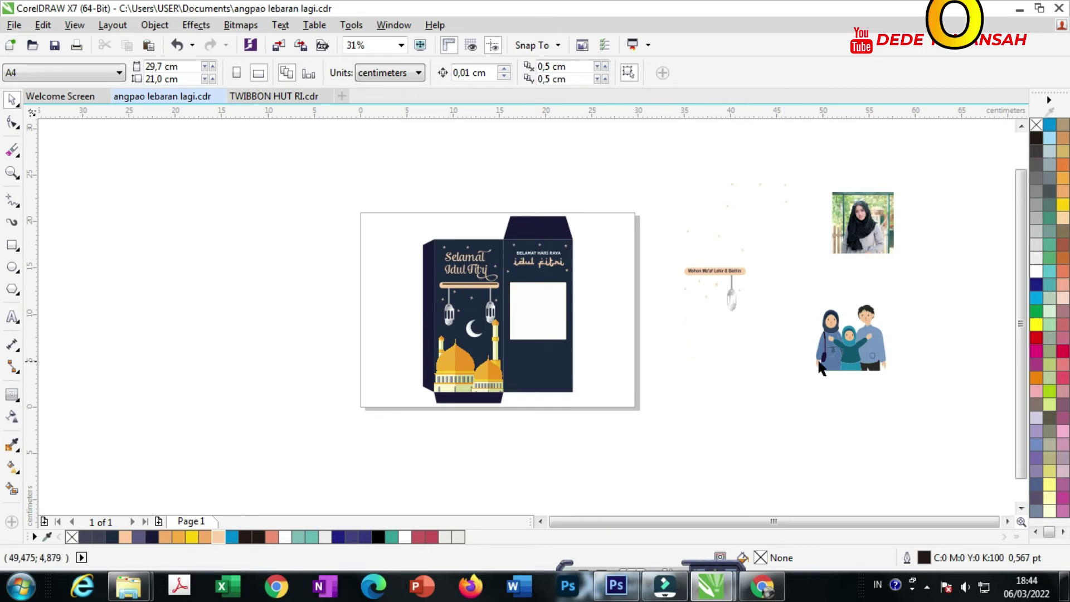
scroll(813, 335, "up", 1)
scroll(853, 338, "down", 1)
left_click_drag(873, 343, 580, 347)
scroll(559, 367, "up", 2)
scroll(567, 363, "down", 2)
scroll(580, 347, "up", 2)
Raise the white square to about Y 11.4 cm so that it clears the heads of the family illustration.
left_click(567, 315)
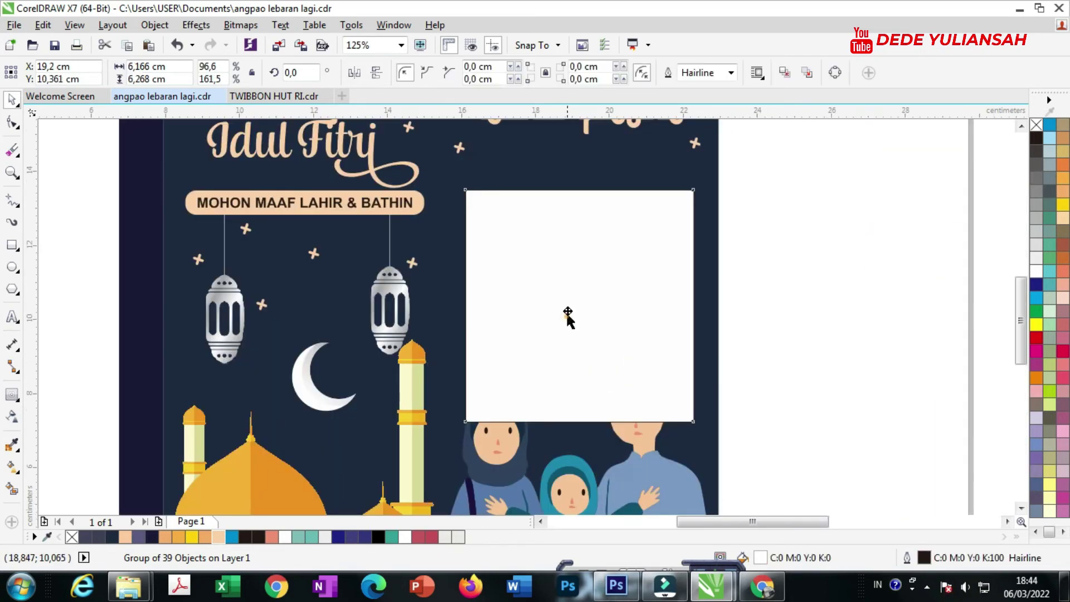
left_click_drag(574, 315, 574, 305)
scroll(574, 303, "down", 2)
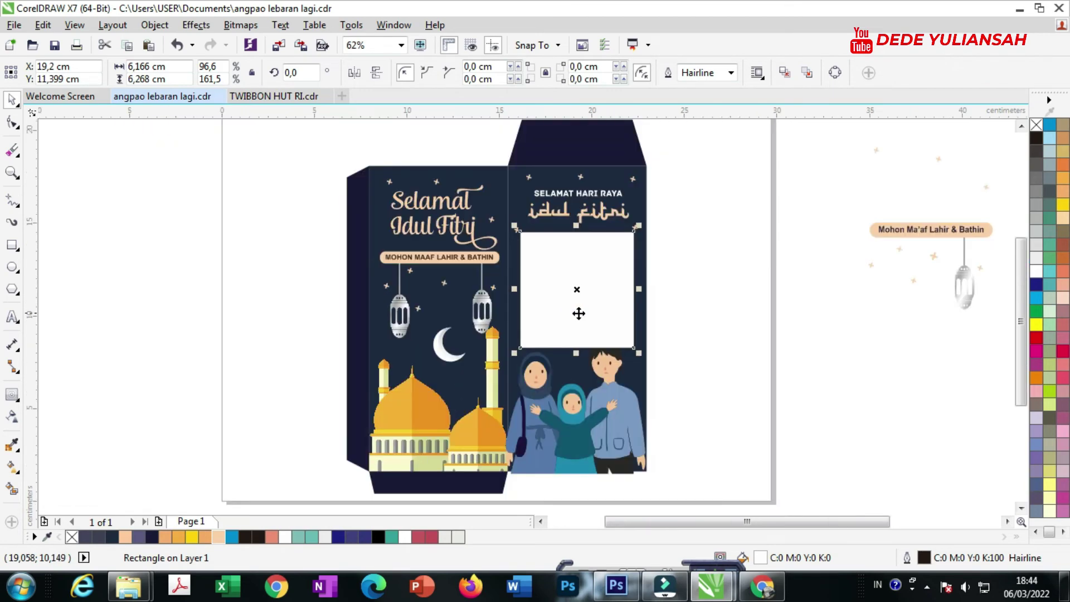
left_click(722, 296)
Move the SELAMAT HARI RAYA text and the idul fitri lettering together slightly higher on the back panel.
left_click(609, 212)
scroll(608, 213, "up", 2)
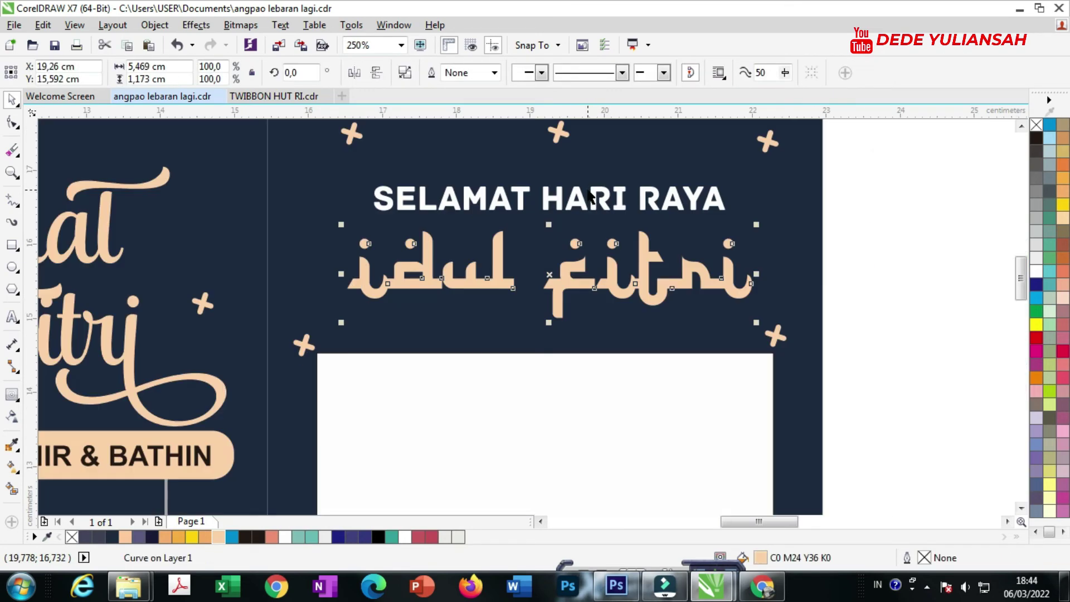
left_click(594, 199, "shift")
left_click_drag(595, 199, 594, 176)
scroll(609, 207, "down", 2)
left_click(779, 303)
Shift the two stars near the white square's upper corners slightly upward, bringing the one nearer the front panel inward.
scroll(455, 276, "up", 2)
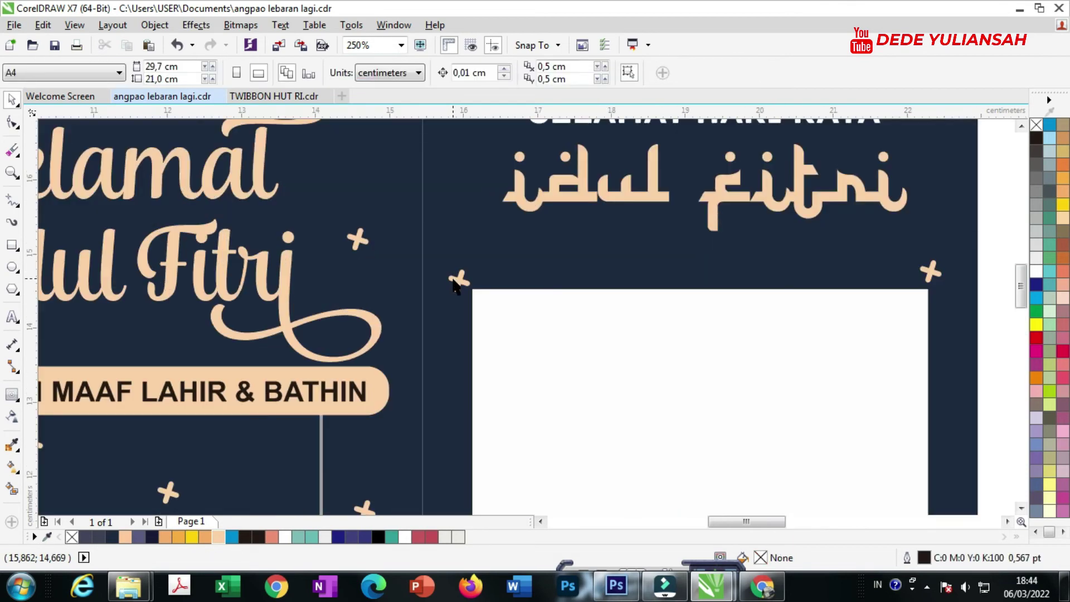
left_click_drag(456, 279, 462, 252)
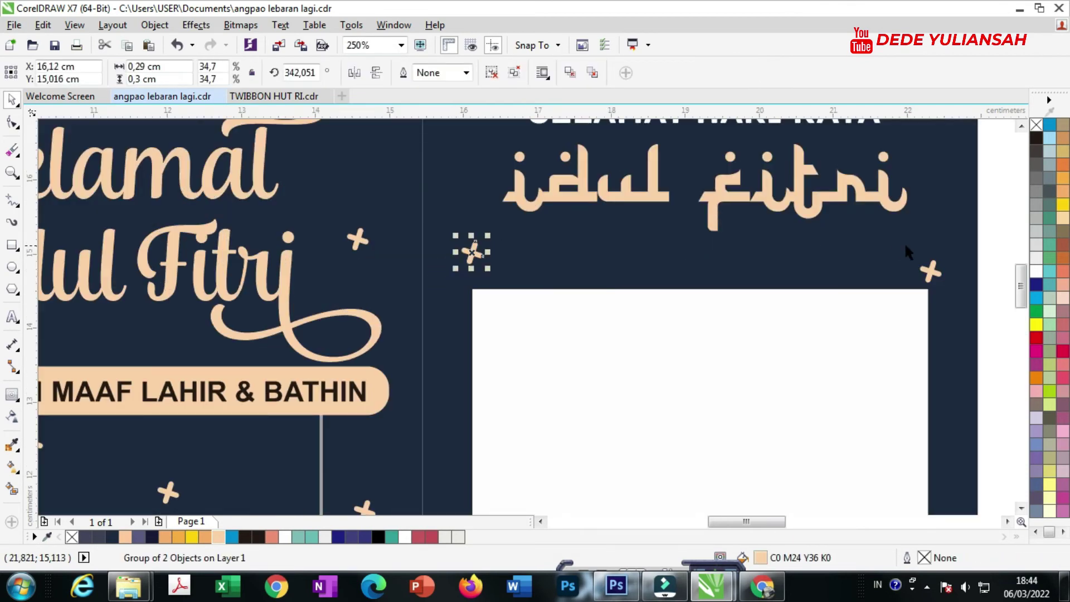
left_click(930, 273)
scroll(667, 246, "down", 2)
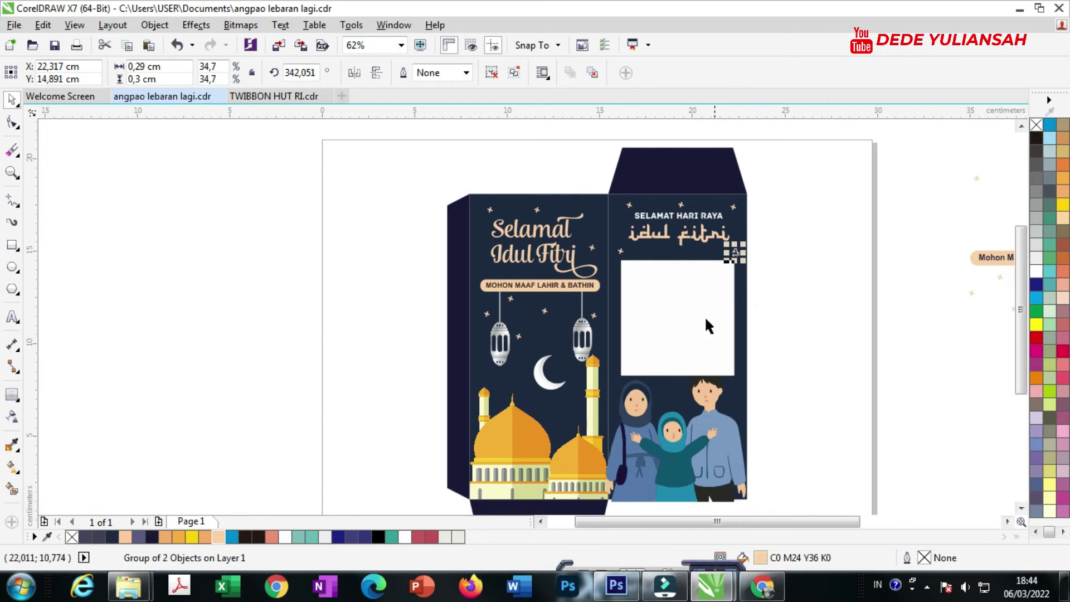
Raise the white square to about Y 11.8 cm and lower the family illustration slightly past the back panel's bottom edge.
scroll(708, 326, "up", 2)
left_click(692, 295)
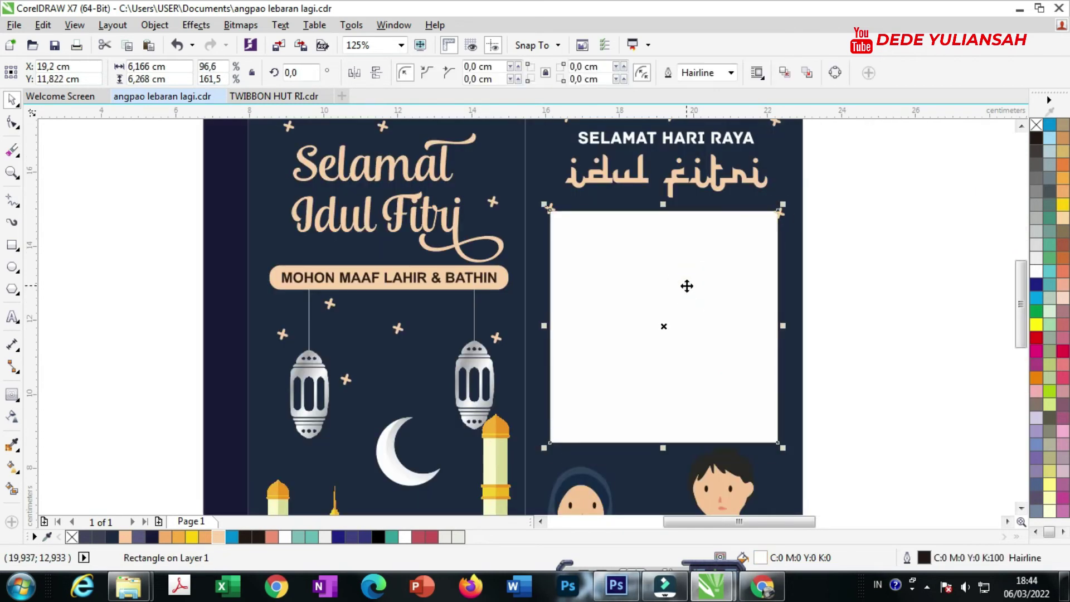
scroll(687, 286, "down", 1)
left_click_drag(718, 414, 717, 422)
right_click(717, 417)
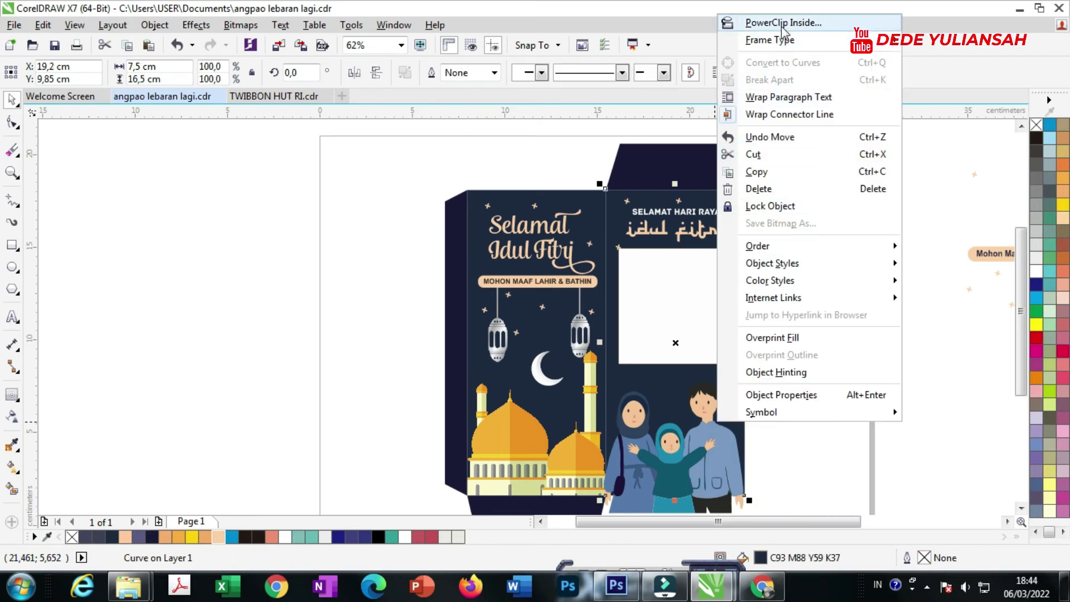
left_click(747, 88)
left_click(731, 222)
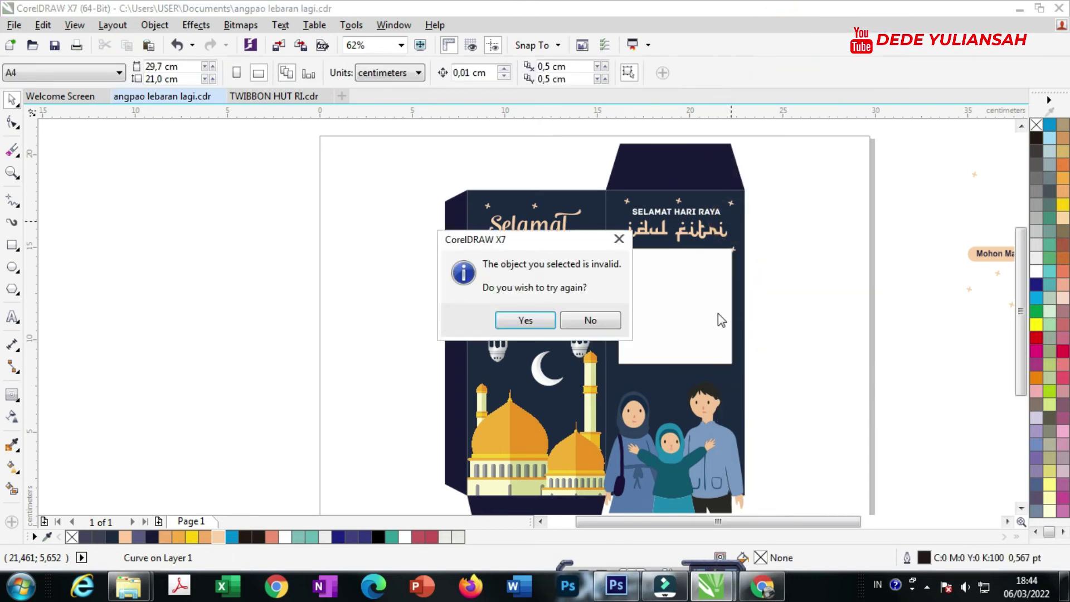
left_click(526, 320)
left_click(731, 390)
left_click(512, 326)
left_click(735, 223)
left_click(589, 320)
PowerClip the family illustration inside the back panel shape.
left_click(668, 453)
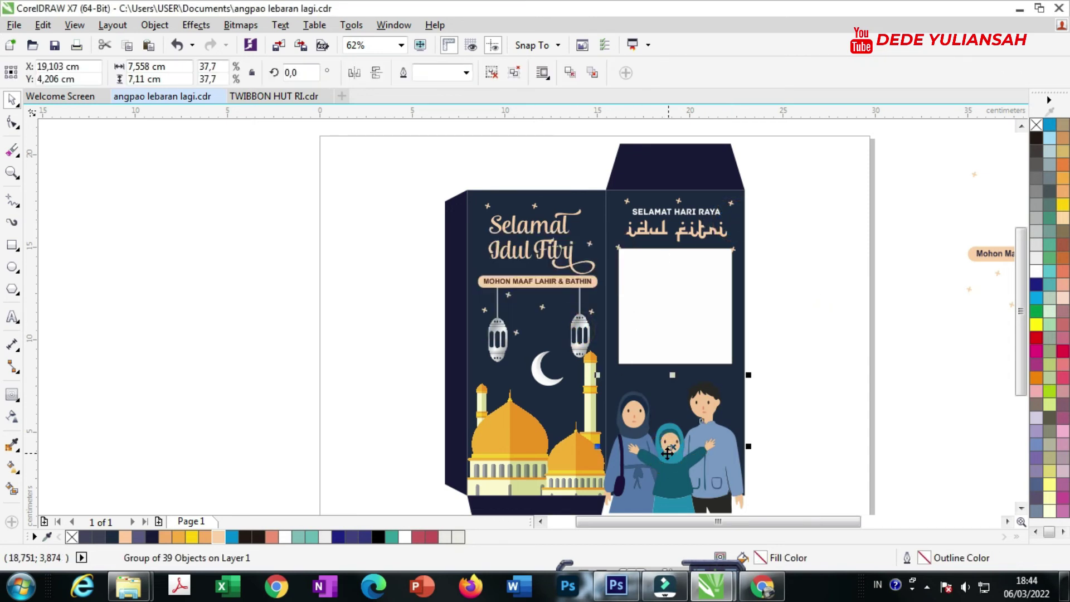
right_click(667, 453)
left_click(737, 71)
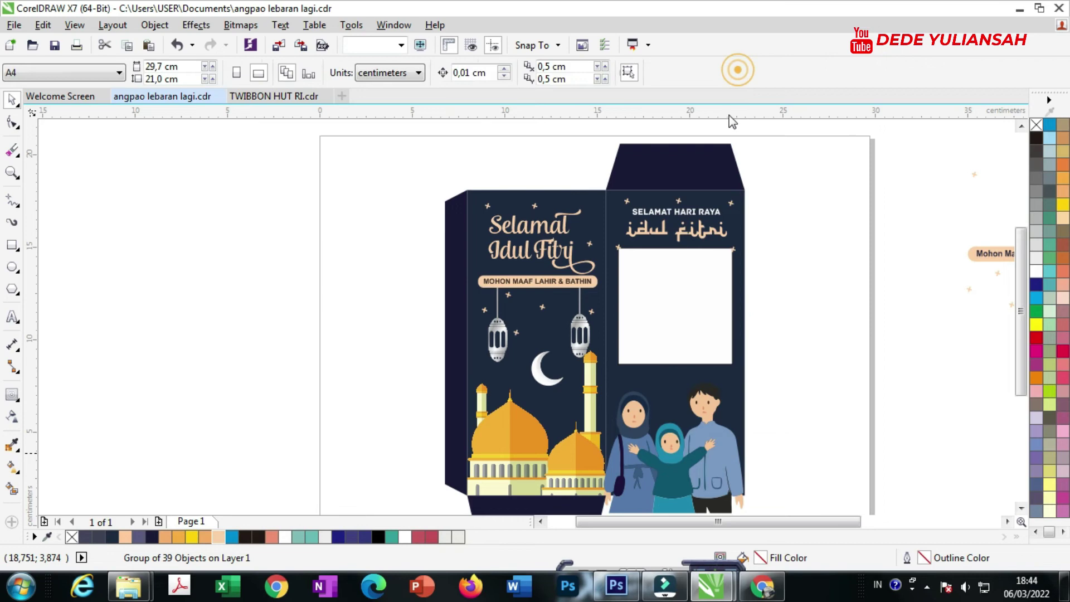
left_click(735, 193)
left_click(809, 363)
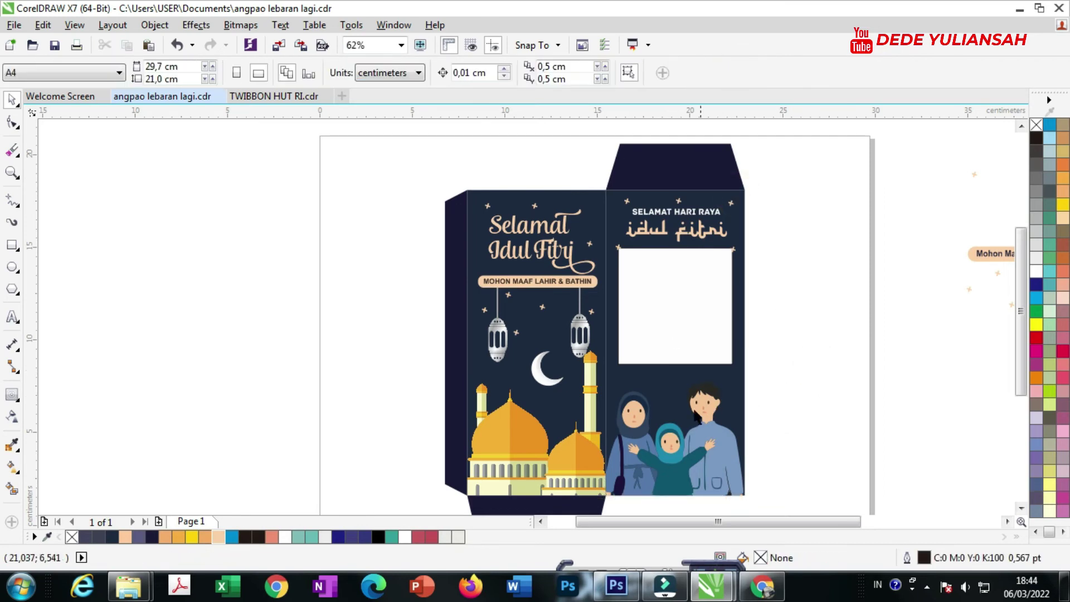
Lower the white square to about Y 11.6 cm, balancing it between the lettering and the family illustration.
left_click(681, 445)
scroll(744, 327, "down", 1)
left_click(743, 327)
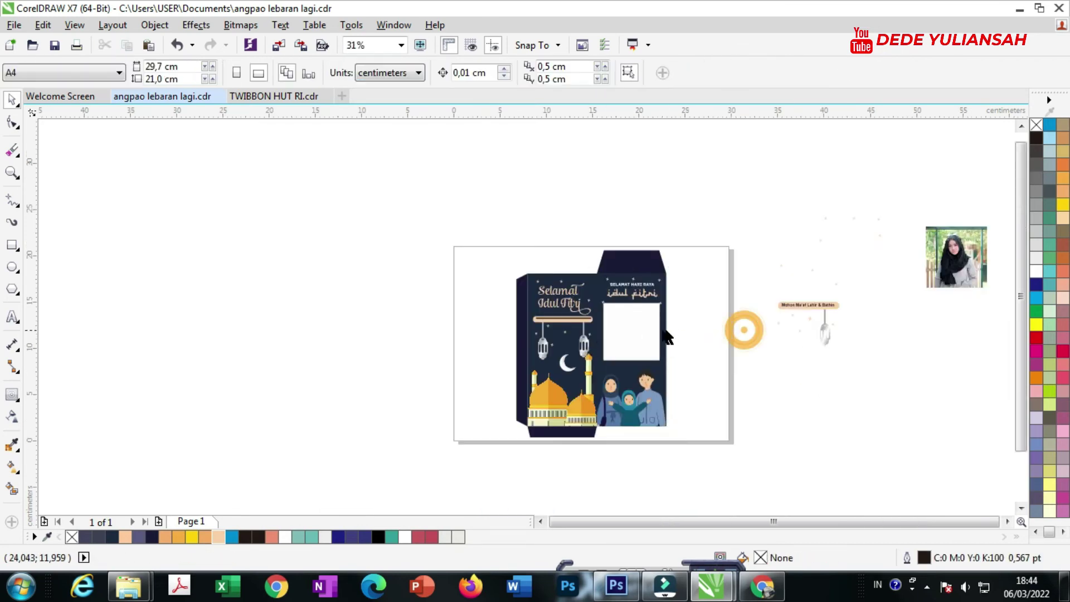
scroll(633, 340, "up", 3)
left_click(636, 345)
scroll(631, 354, "down", 3)
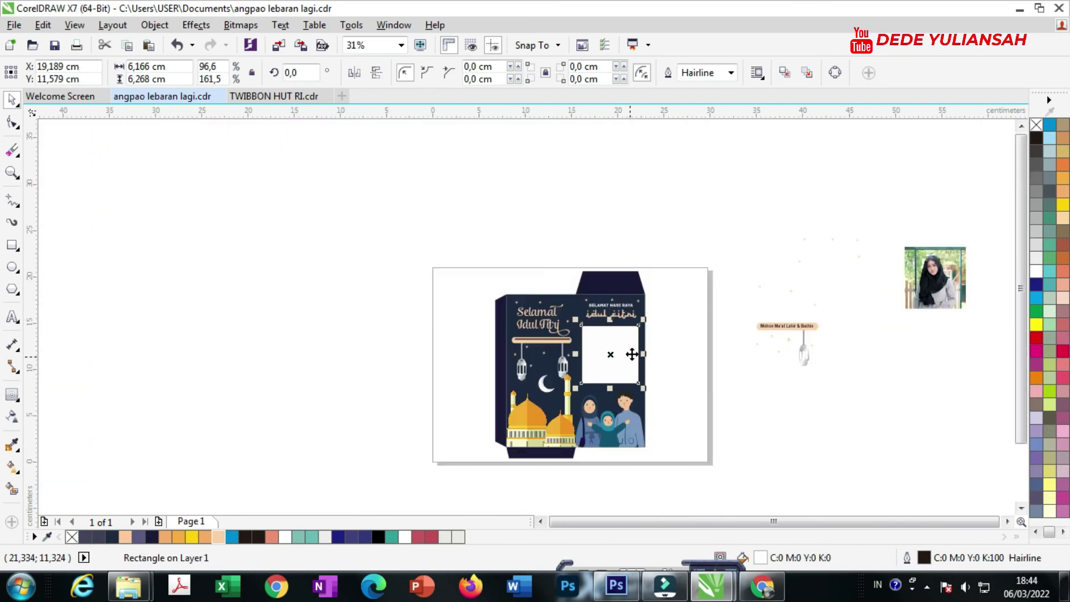
Bring the woman's photo next to the envelope and PowerClip it inside the white square.
left_click_drag(923, 272, 694, 343)
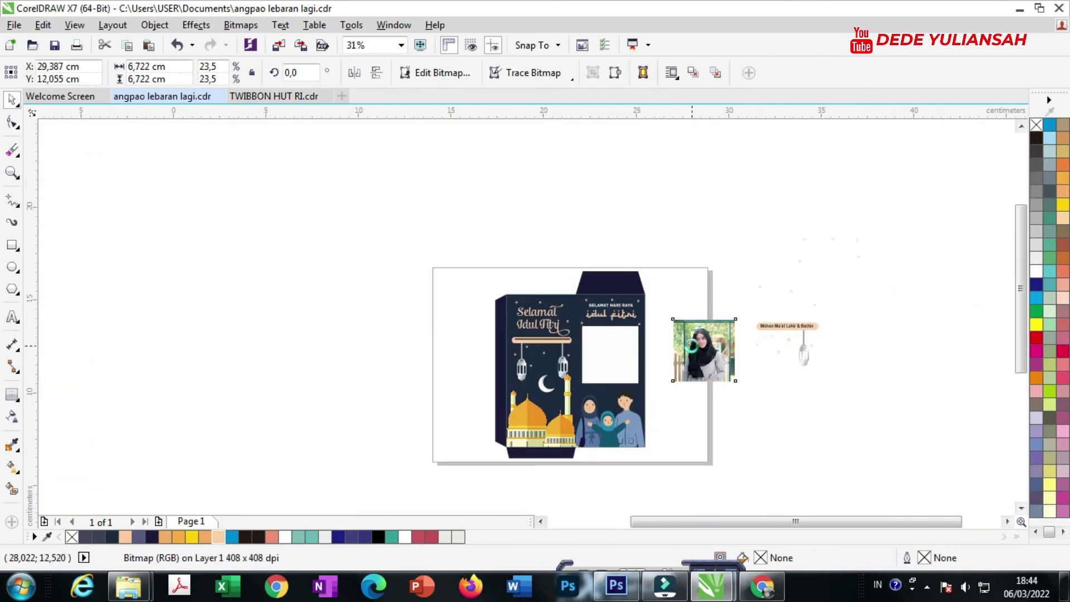
scroll(694, 343, "up", 1)
right_click(690, 345)
left_click(745, 138)
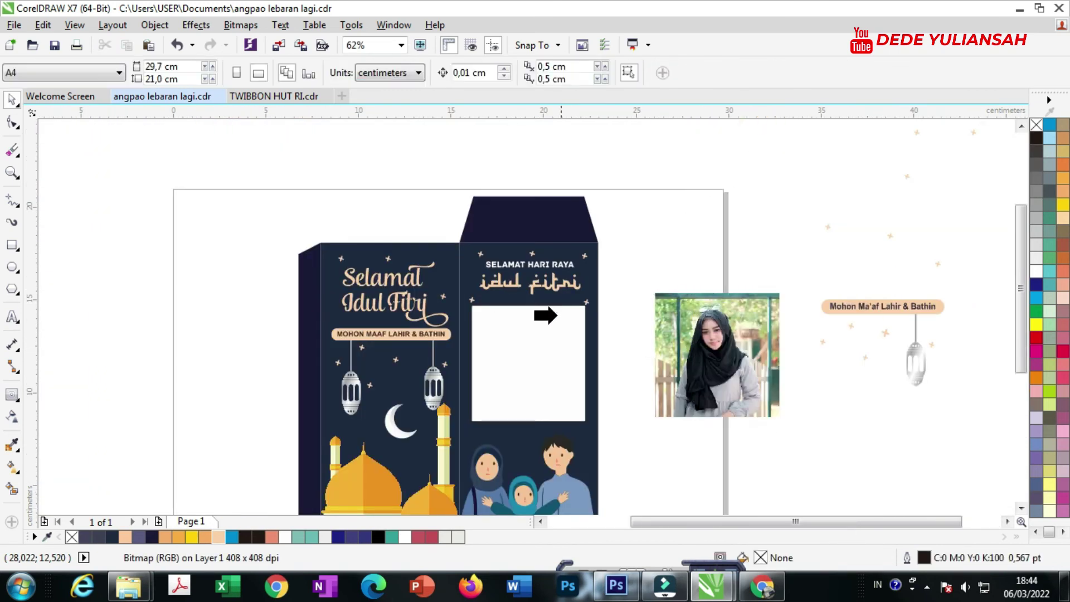
left_click(537, 338)
Set the photo frame's outline width to 1.5 pt and colour the outline with white sampled from the page.
scroll(496, 375, "up", 1)
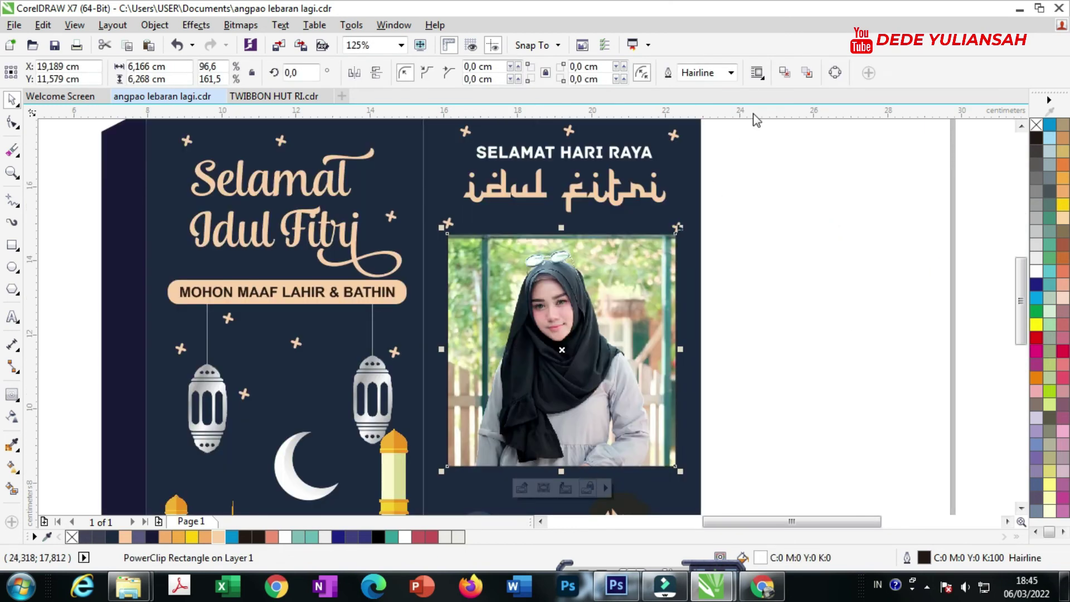
left_click(731, 74)
left_click(706, 147)
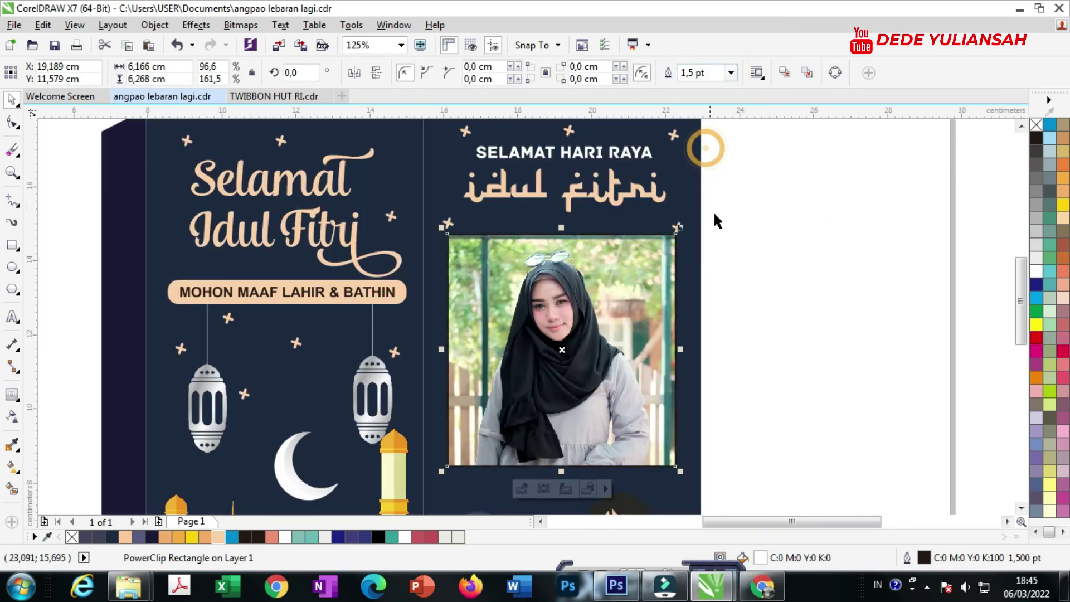
left_click(743, 255)
left_click(14, 444)
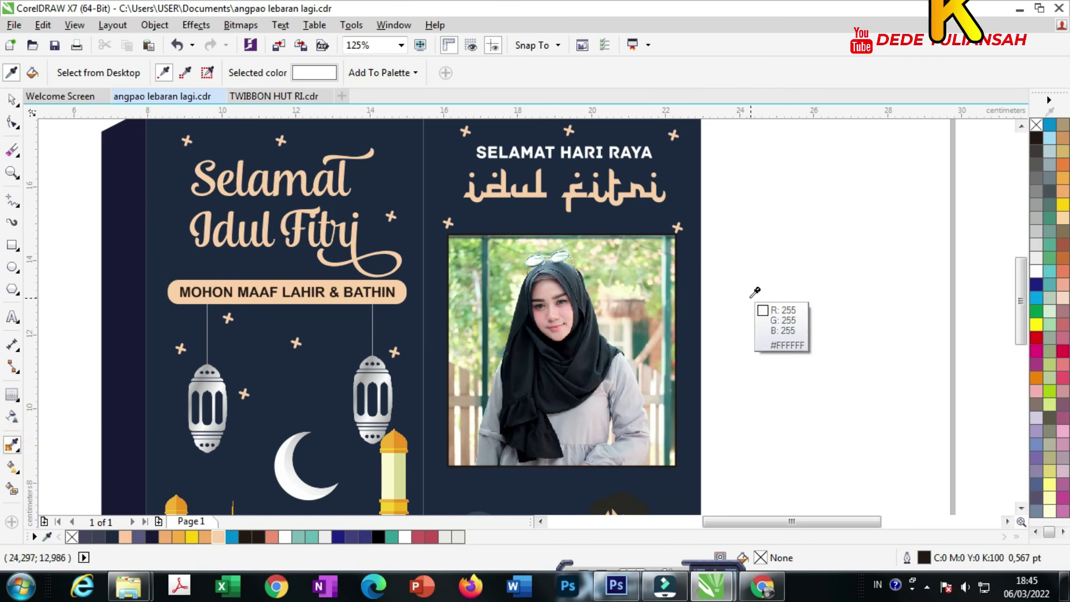
scroll(672, 234, "up", 4)
scroll(685, 212, "down", 3)
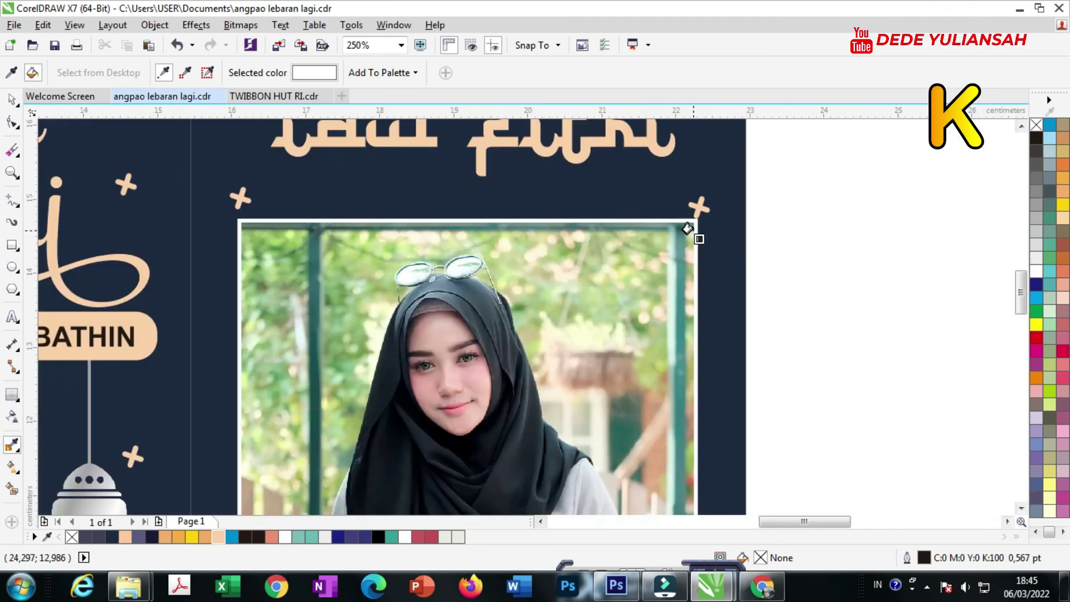
Round all four corners of the photo frame to a radius of about 0.32 cm.
left_click(13, 122)
scroll(250, 227, "up", 2)
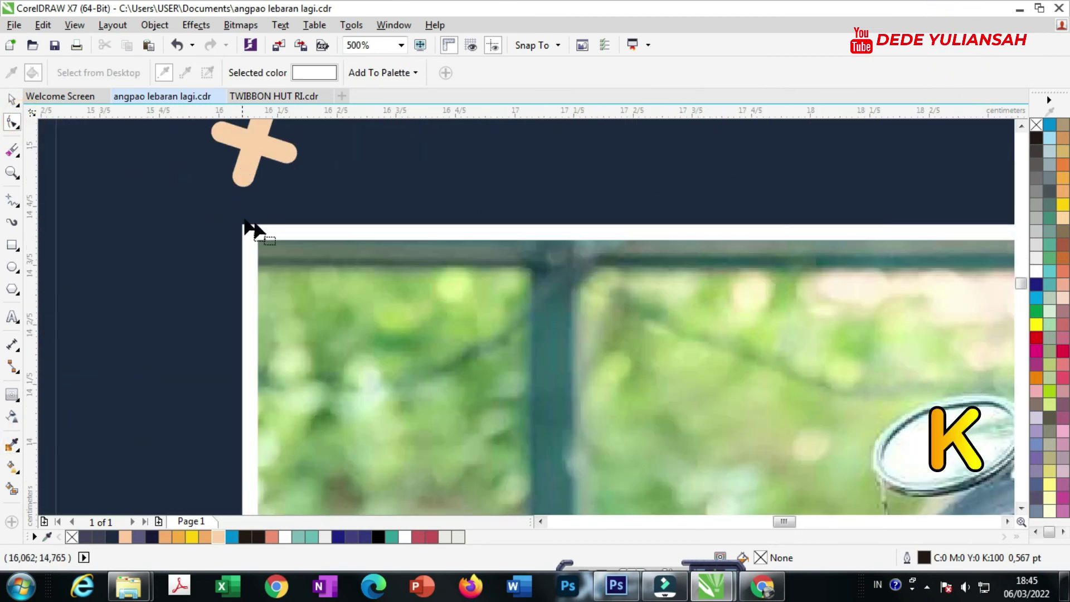
left_click(262, 233)
left_click_drag(250, 233, 344, 189)
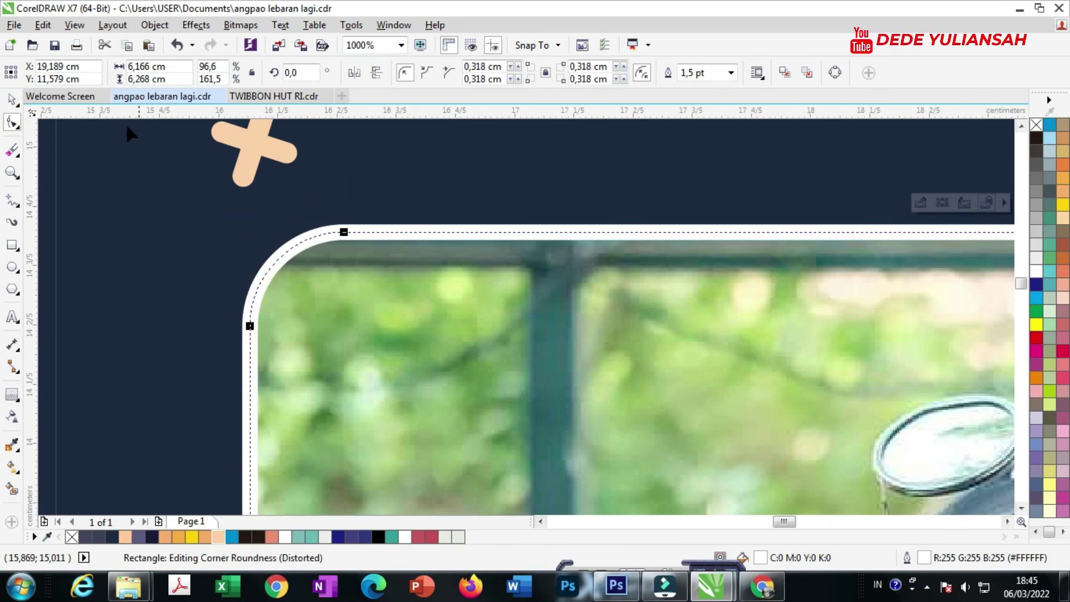
key("space")
scroll(241, 225, "down", 4)
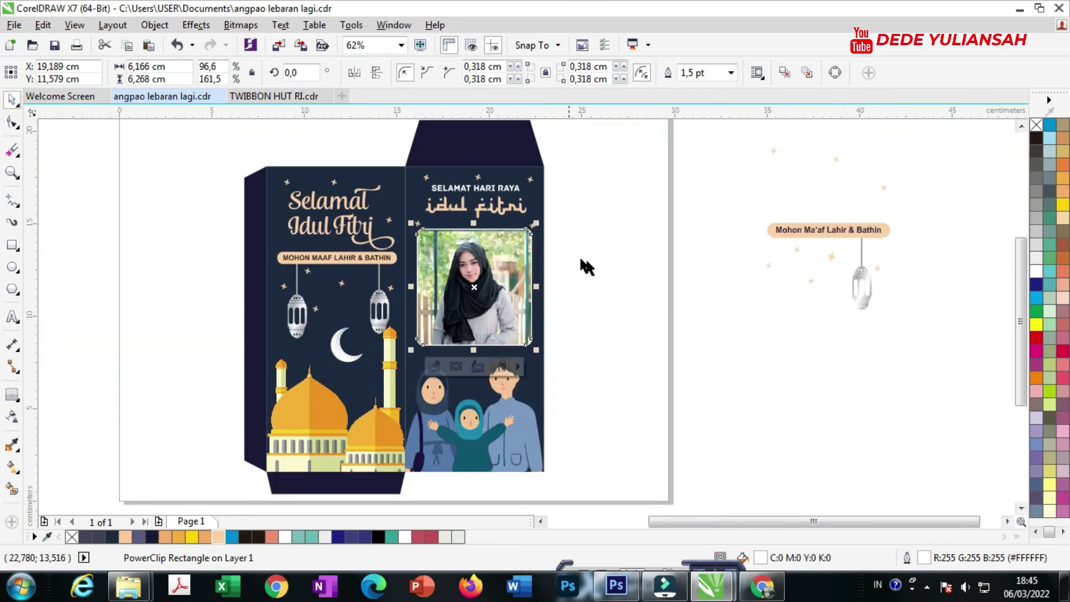
left_click(593, 263)
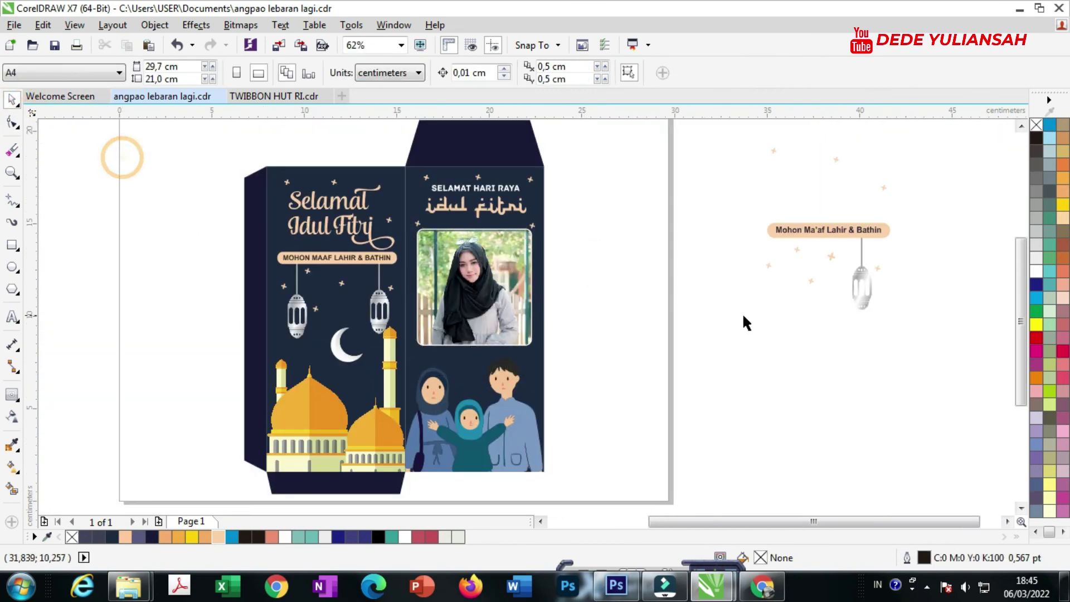
Delete all the leftover spare artwork lying beside the page.
scroll(743, 316, "down", 1)
left_click_drag(946, 304, 888, 339)
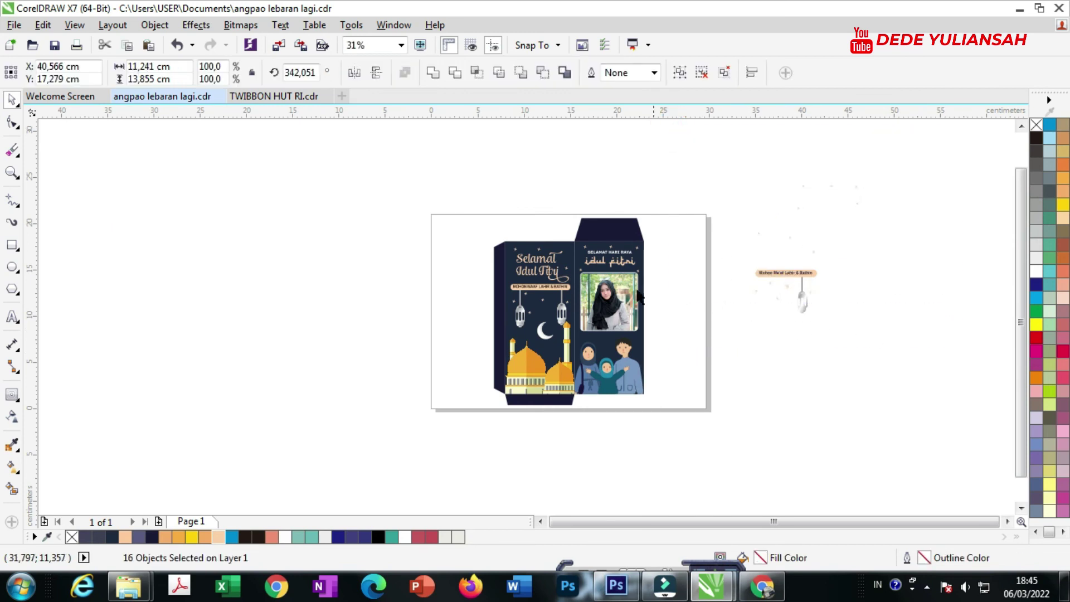
key("Delete")
Examine the finished front and back panels of the envelope up close.
left_click(12, 173)
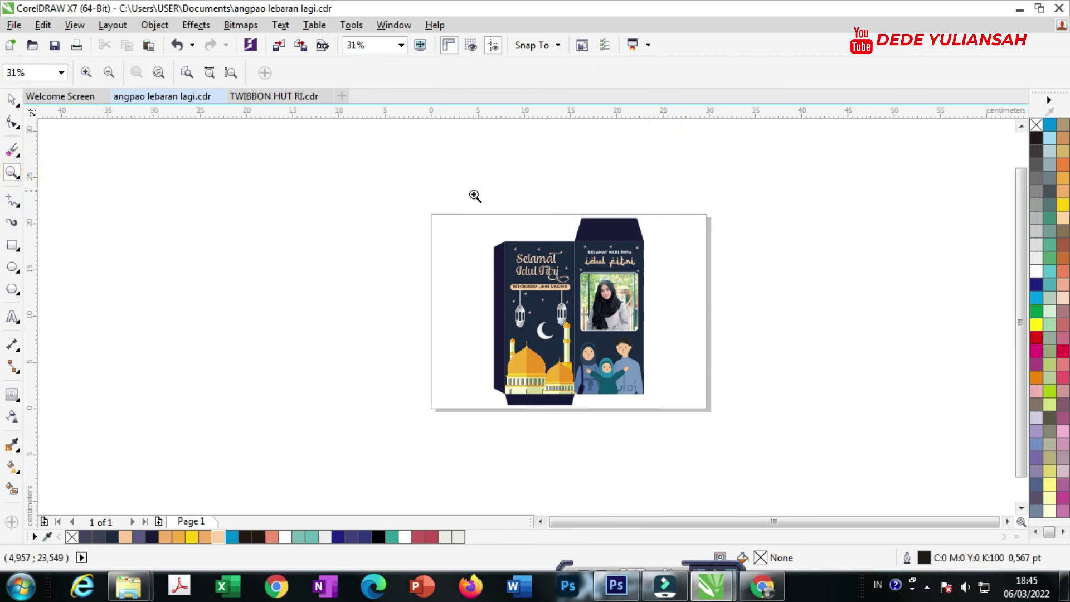
left_click_drag(475, 196, 681, 419)
left_click_drag(308, 135, 700, 494)
left_click_drag(329, 139, 675, 435)
scroll(517, 217, "up", 2)
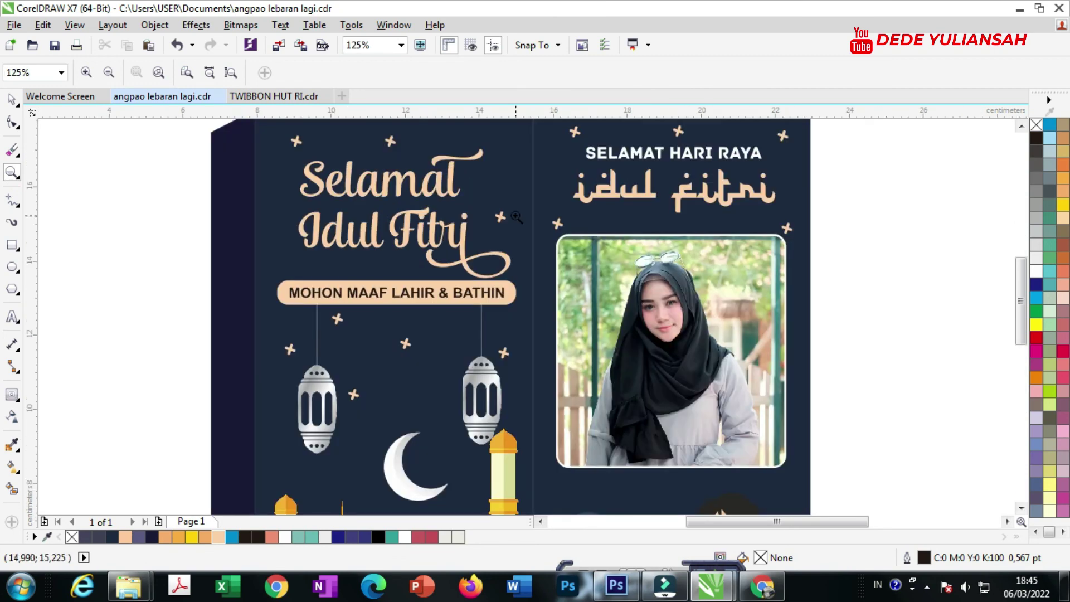